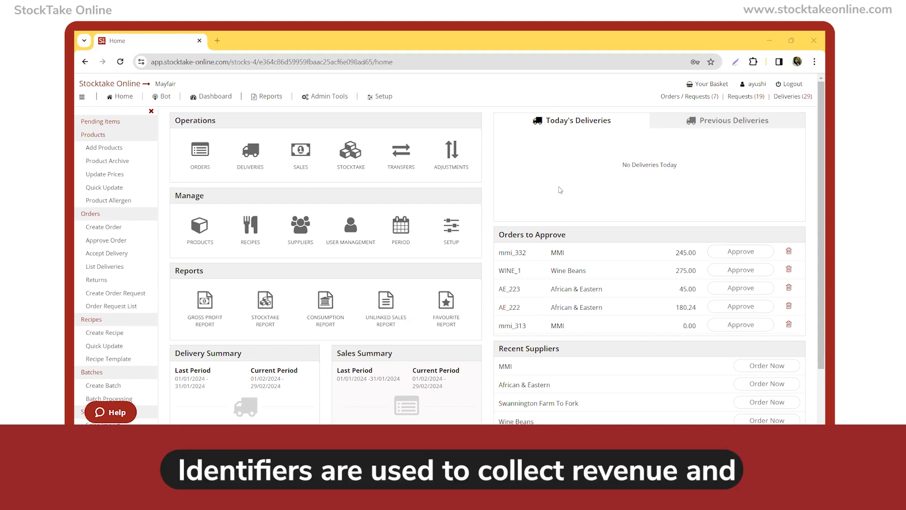
# Start a new product named Set Menu and assign it to the category Kitchen > Set menu > Set menu.
pyautogui.click(111, 148)
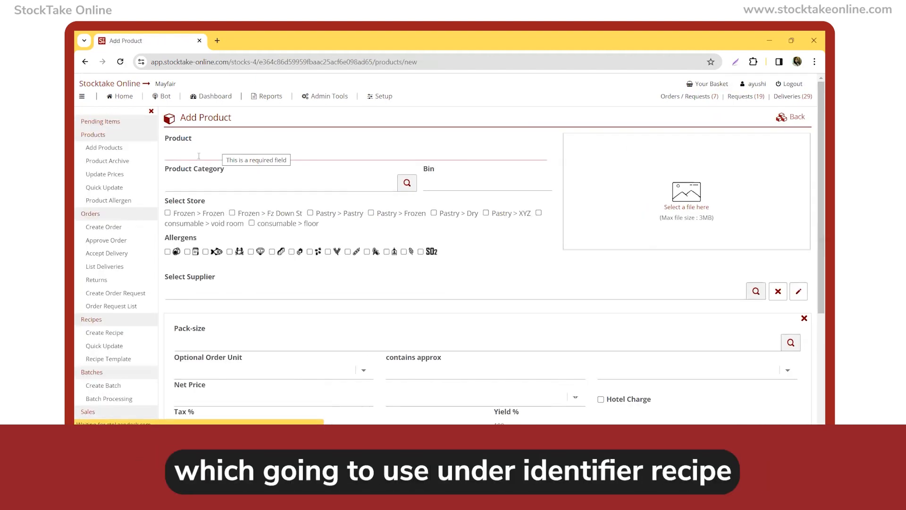
pyautogui.write('Set Menu')
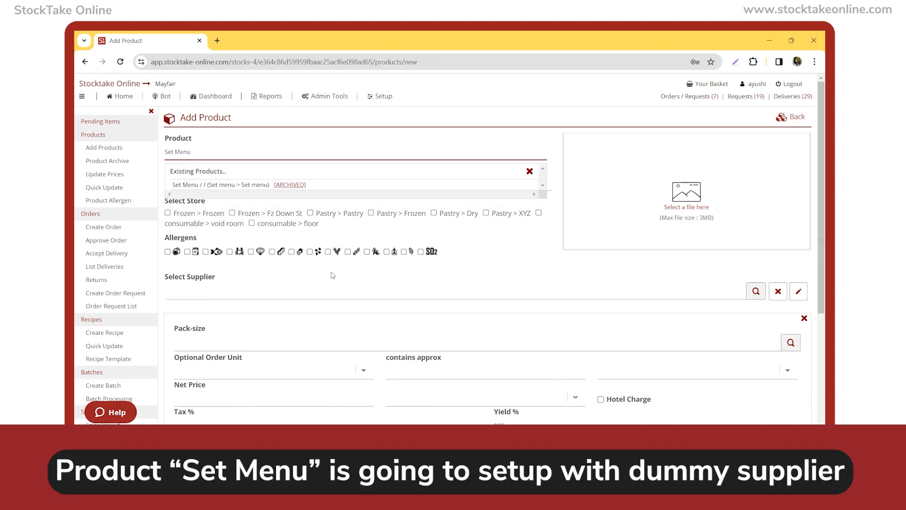
pyautogui.press('Tab')
pyautogui.click(195, 185)
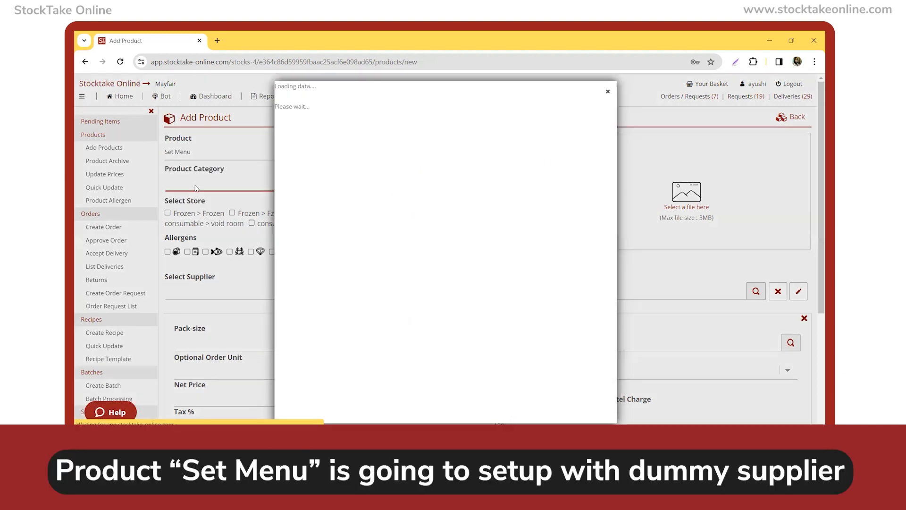
pyautogui.write('set')
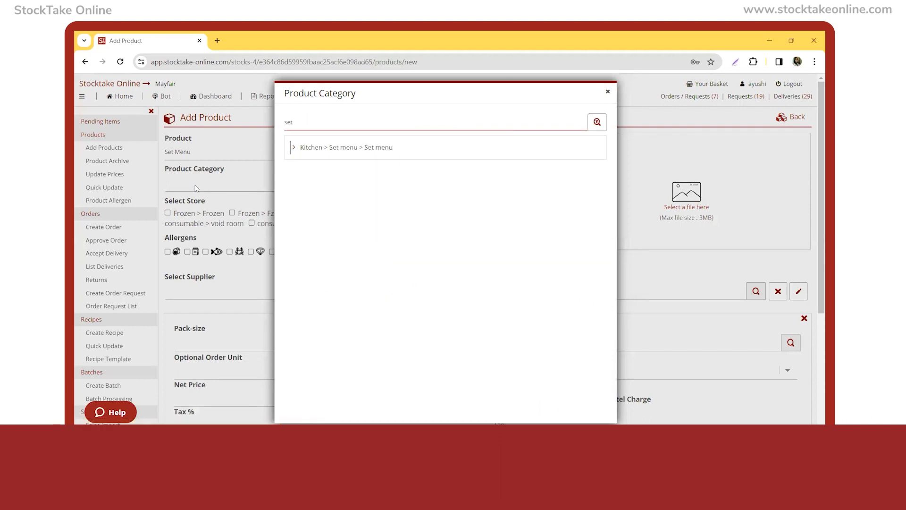
pyautogui.press('Return')
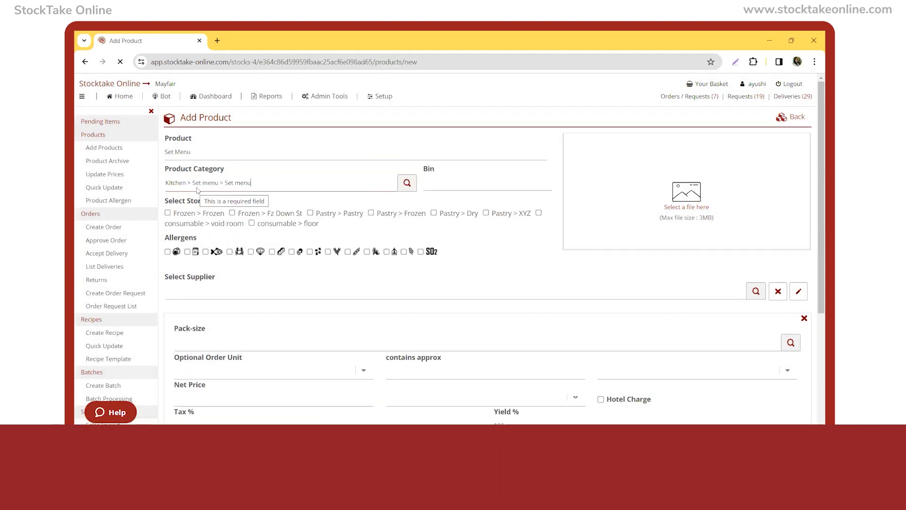
# Choose Dummy as the product's supplier and 1 ECH as its pack-size.
pyautogui.click(230, 293)
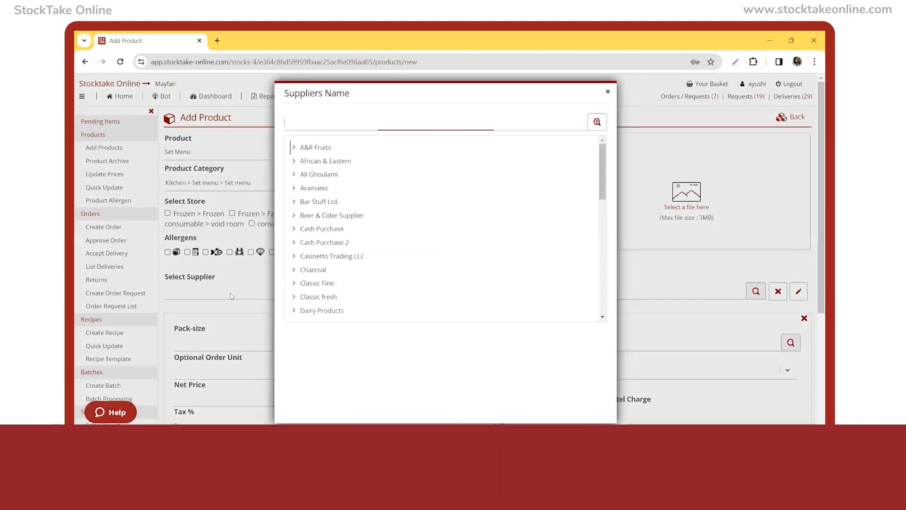
pyautogui.write('dummy')
pyautogui.press('Return')
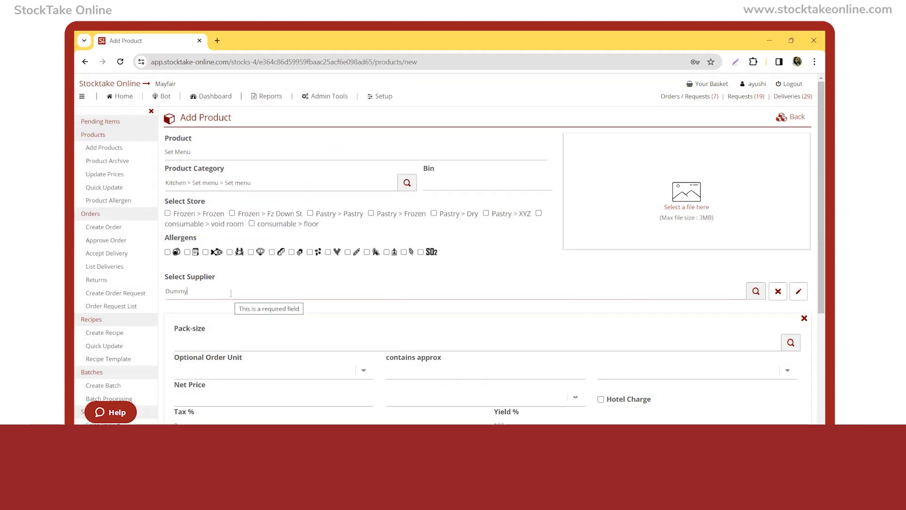
pyautogui.click(229, 343)
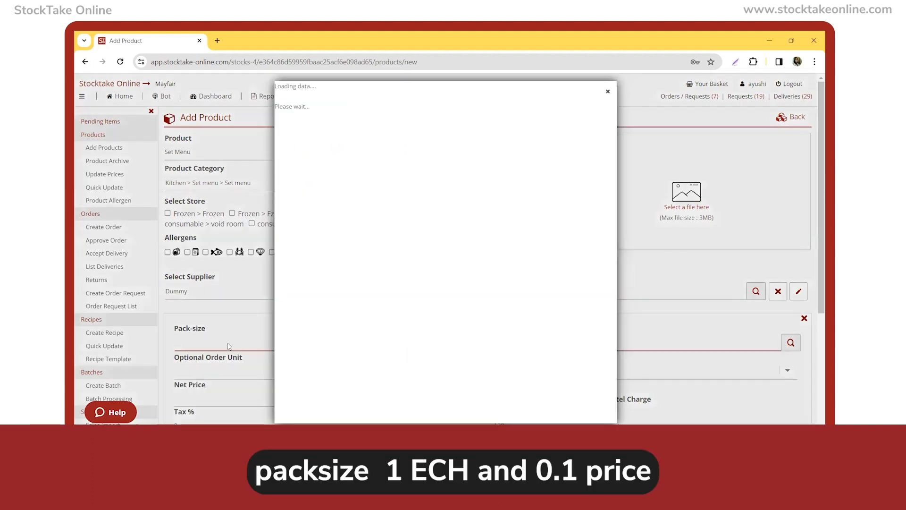
pyautogui.write('1 ech')
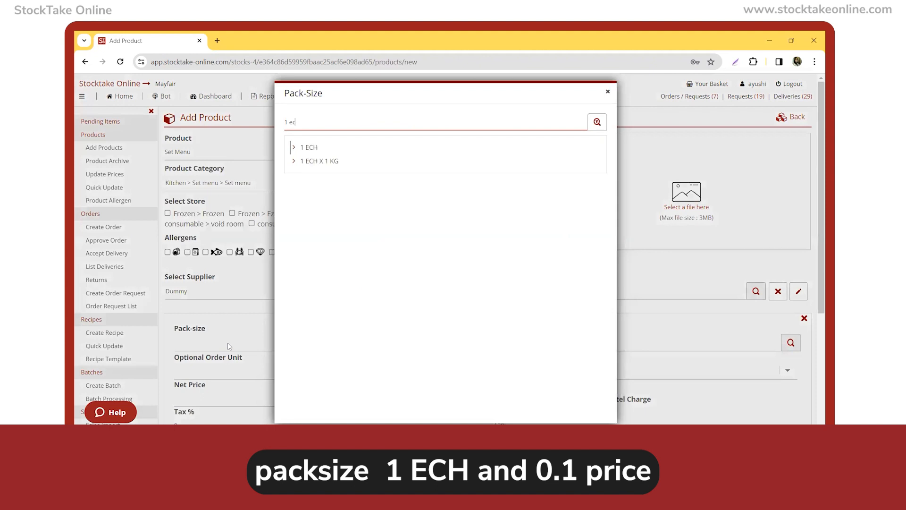
pyautogui.press('Return')
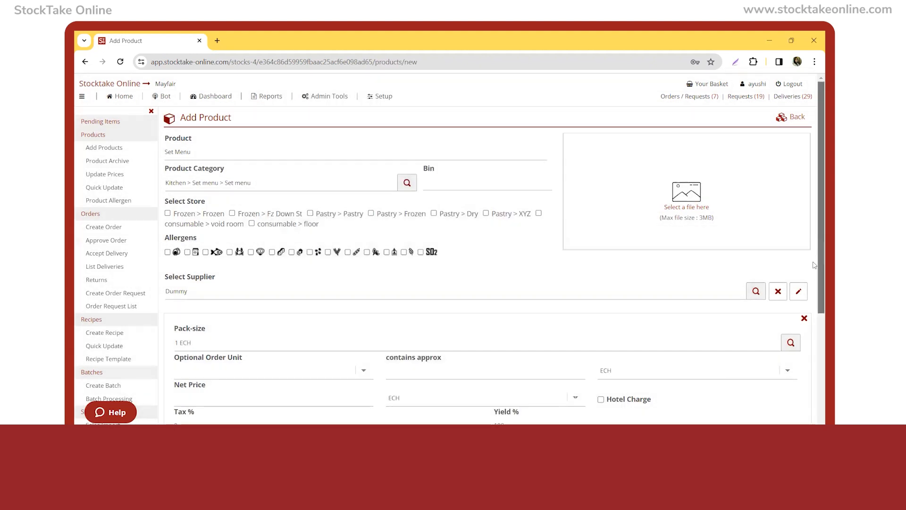
# Set the product's net price to 0.1 and save the product.
pyautogui.scroll(-4, 814, 265)
pyautogui.click(202, 229)
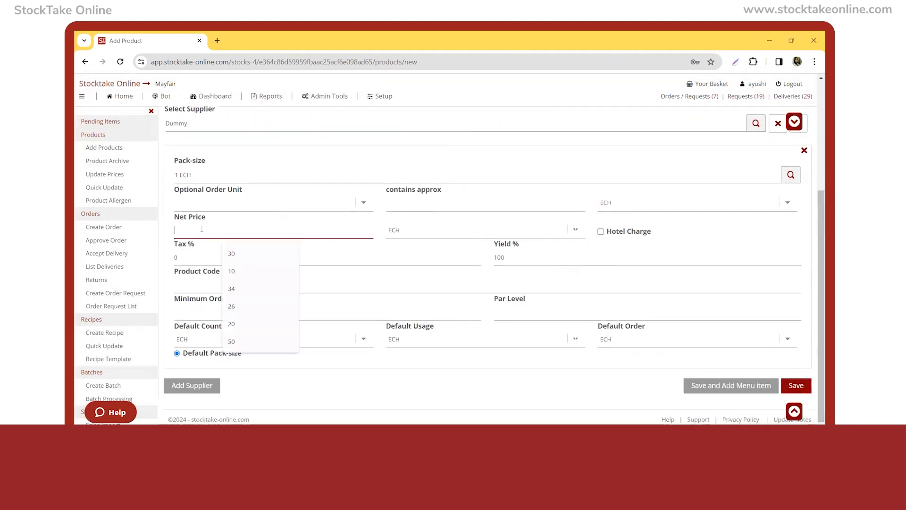
pyautogui.write('0.1')
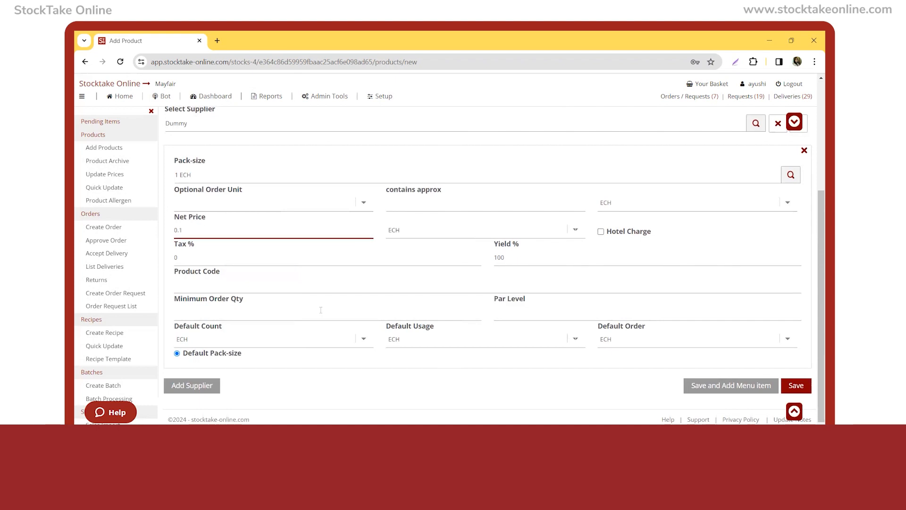
pyautogui.click(796, 386)
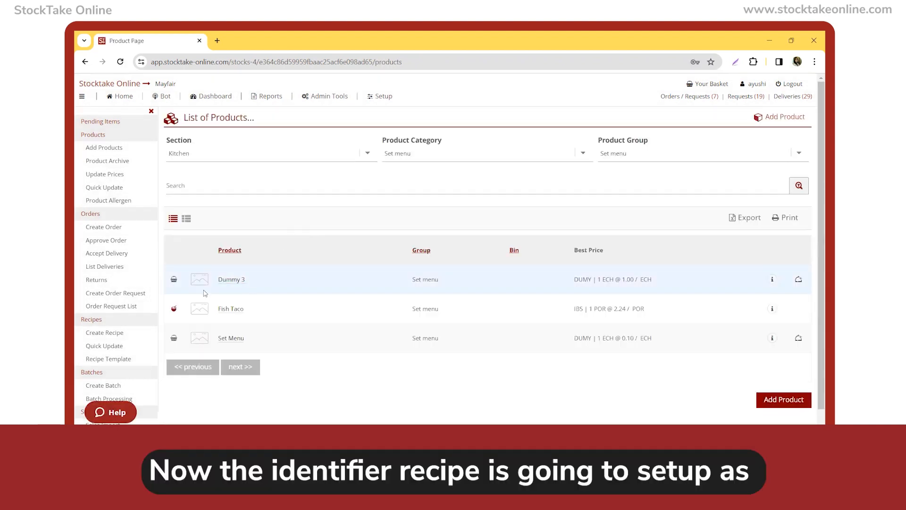
# Start a new recipe named Business Lunch (38) - Set Menu in the group Kitchen > Set Menu > Set Menu.
pyautogui.click(110, 333)
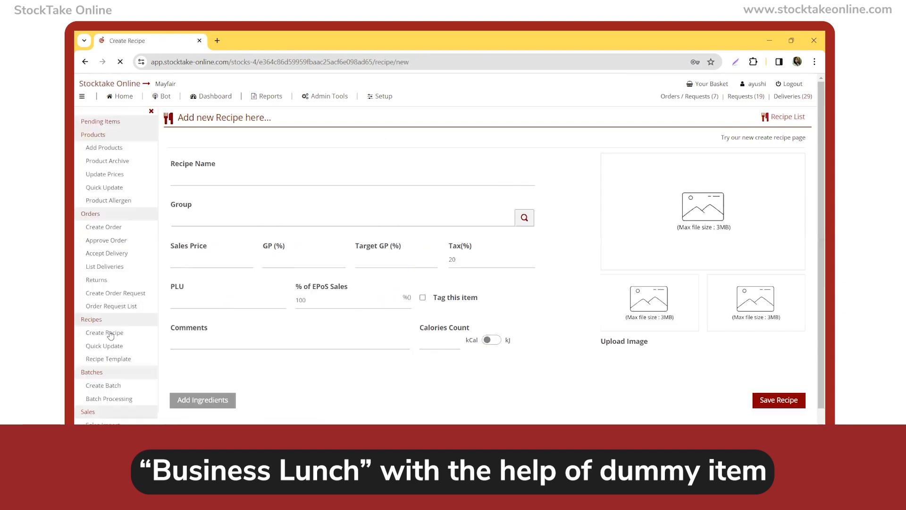
pyautogui.click(250, 178)
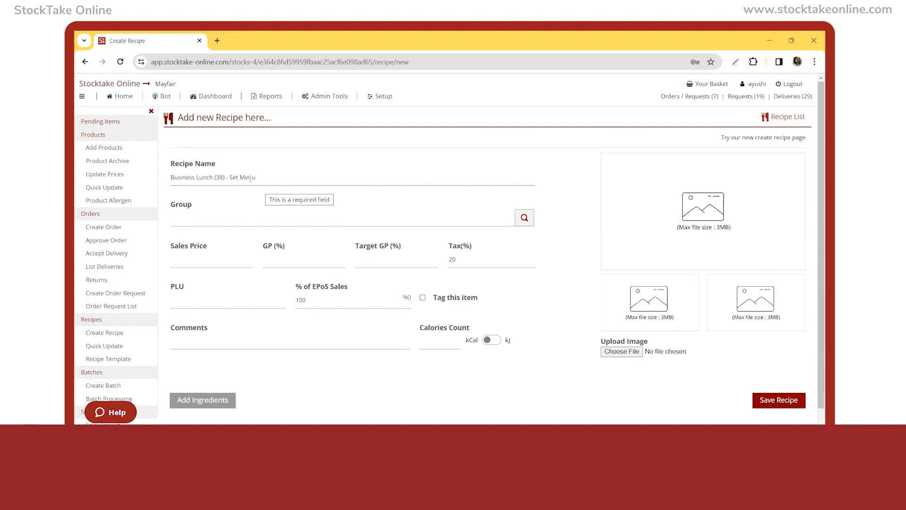
pyautogui.click(190, 221)
pyautogui.write('s')
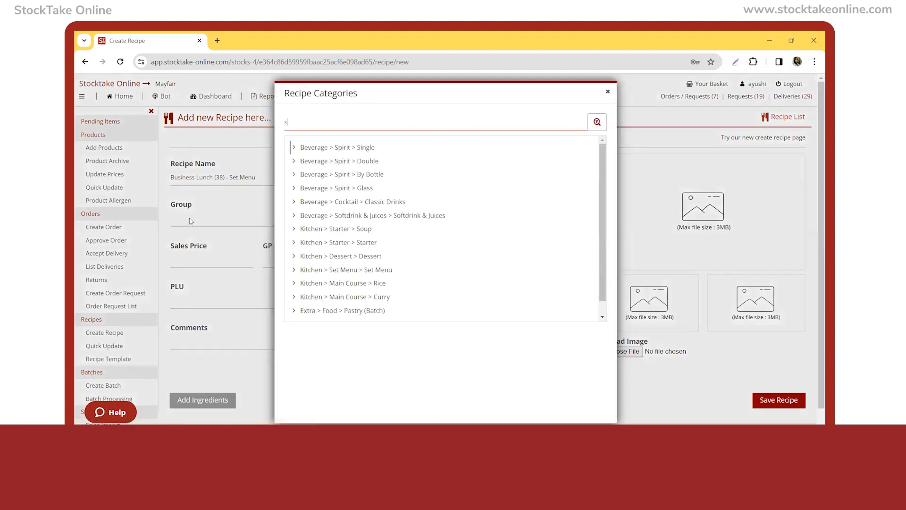
pyautogui.write('et')
pyautogui.press('Return')
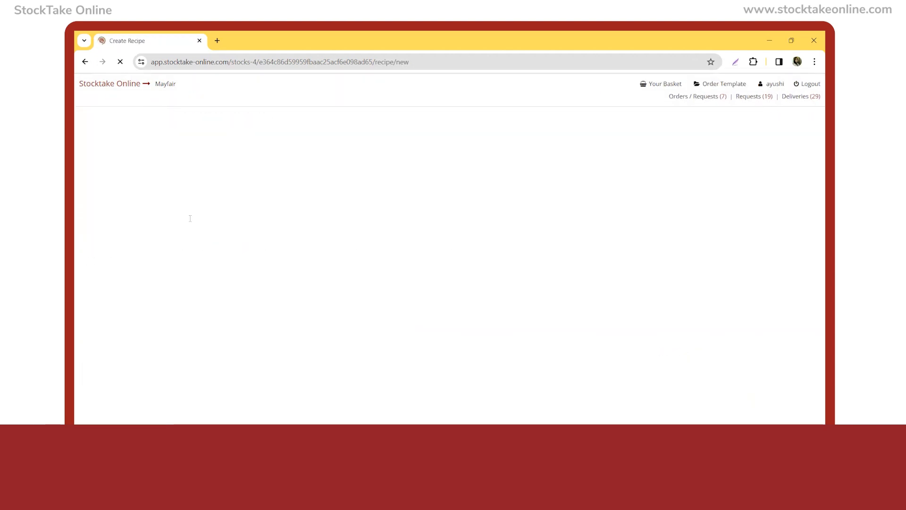
# Set the Business Lunch recipe's sales price to 38 and its PLU to 6000.
pyautogui.click(180, 258)
pyautogui.write('3')
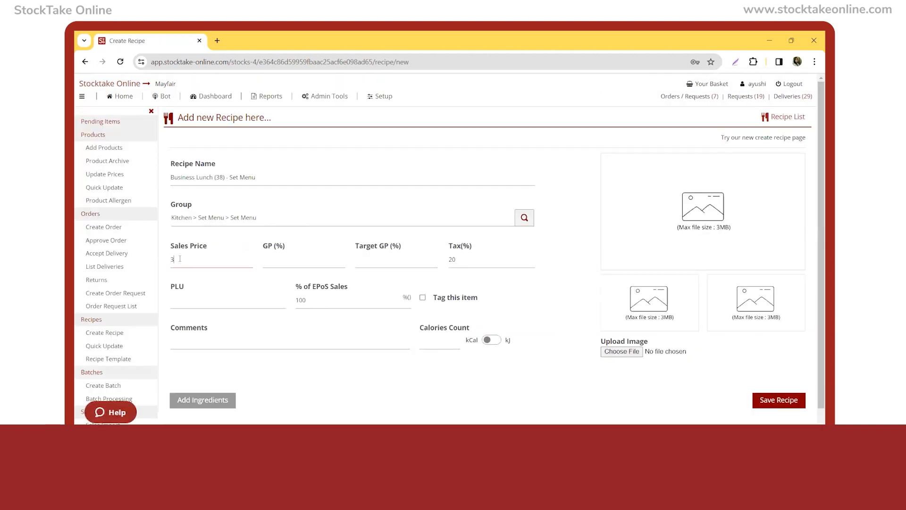
pyautogui.write('8')
pyautogui.click(188, 300)
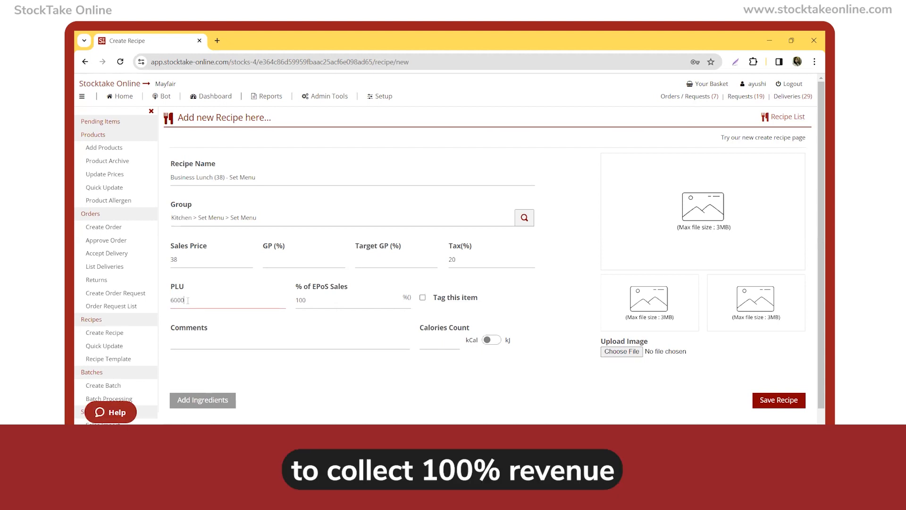
pyautogui.click(302, 362)
# Add an ingredient row to the Business Lunch recipe and set its product group to Kitchen.
pyautogui.scroll(-1, 303, 364)
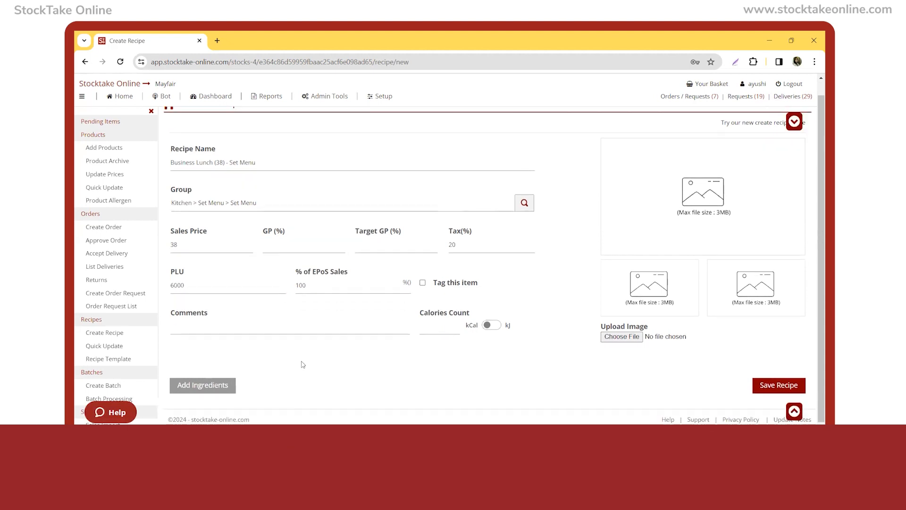
pyautogui.click(216, 386)
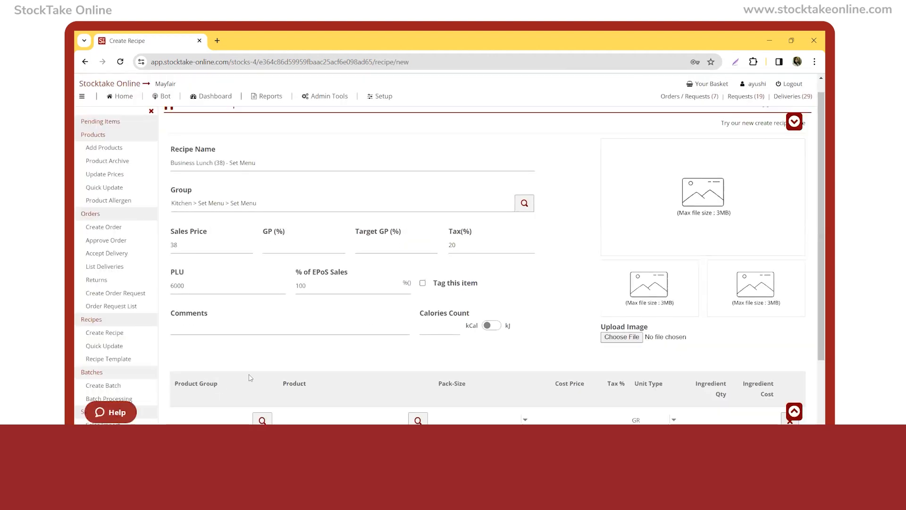
pyautogui.scroll(-1, 250, 377)
pyautogui.scroll(-3, 250, 377)
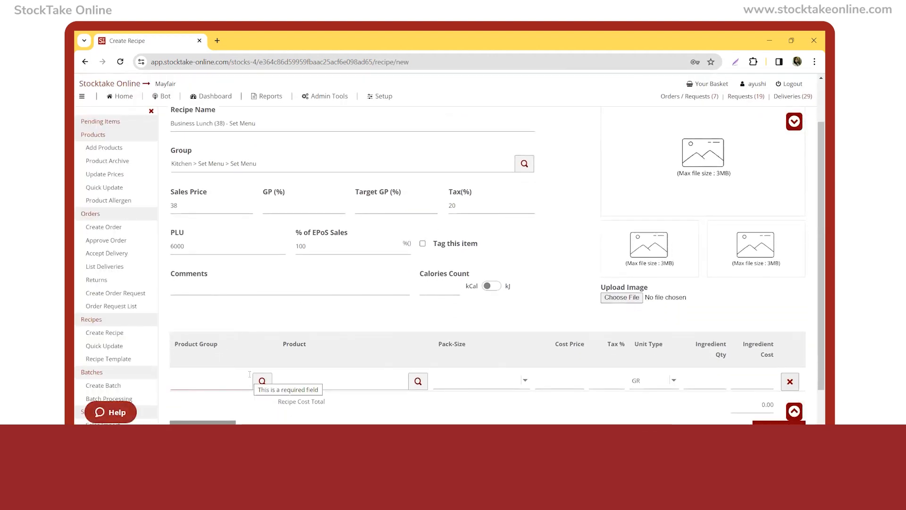
pyautogui.click(214, 343)
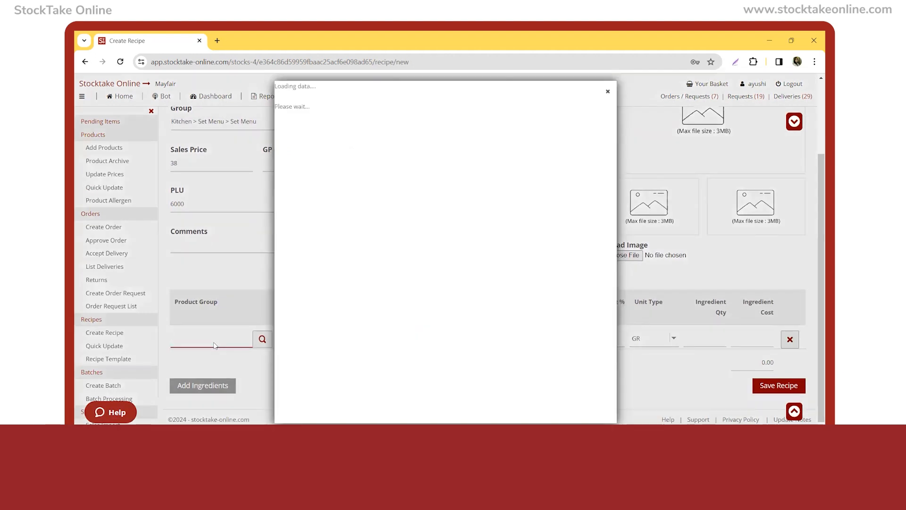
pyautogui.write('kit')
pyautogui.press('Return')
# Choose the Set Menu product as the ingredient and set its quantity to 1.
pyautogui.click(322, 339)
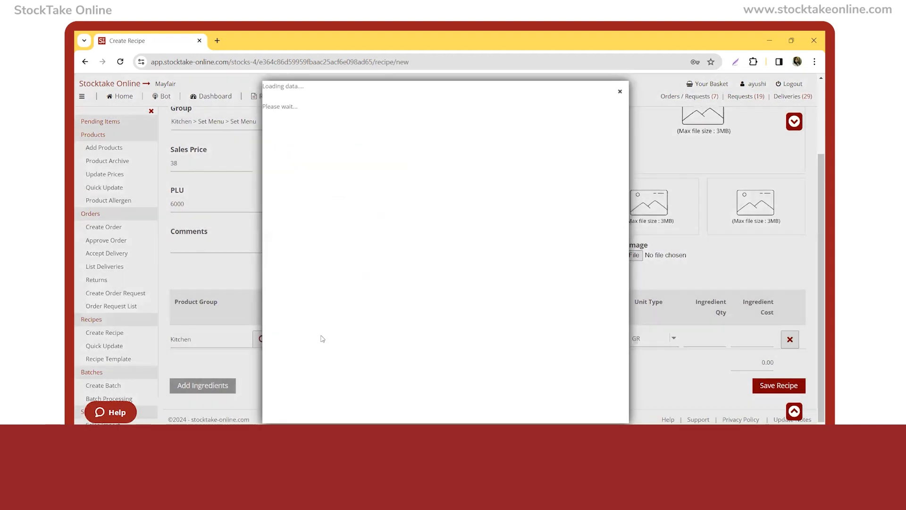
pyautogui.write('set')
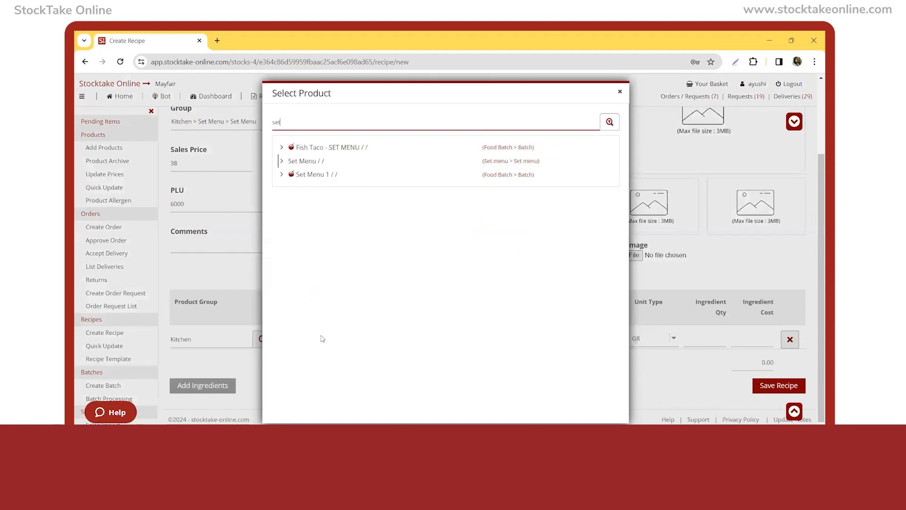
pyautogui.press('Return')
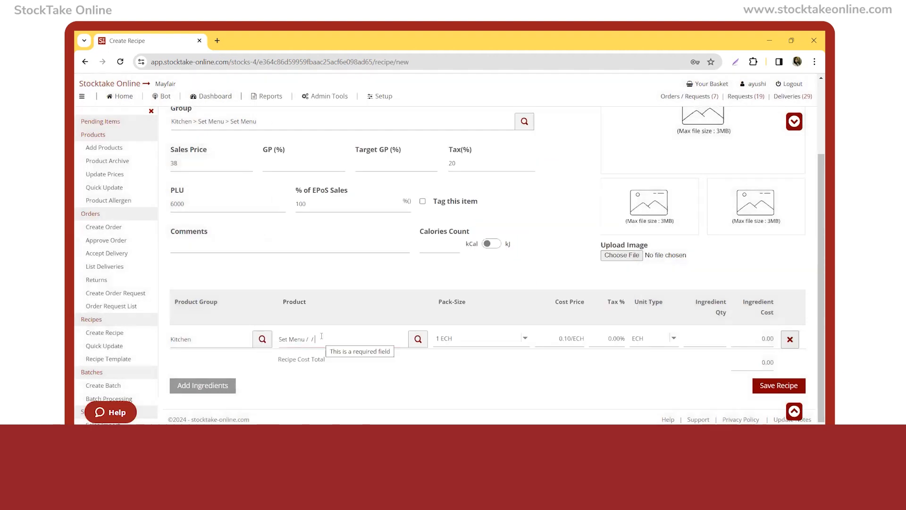
pyautogui.click(696, 340)
pyautogui.write('1')
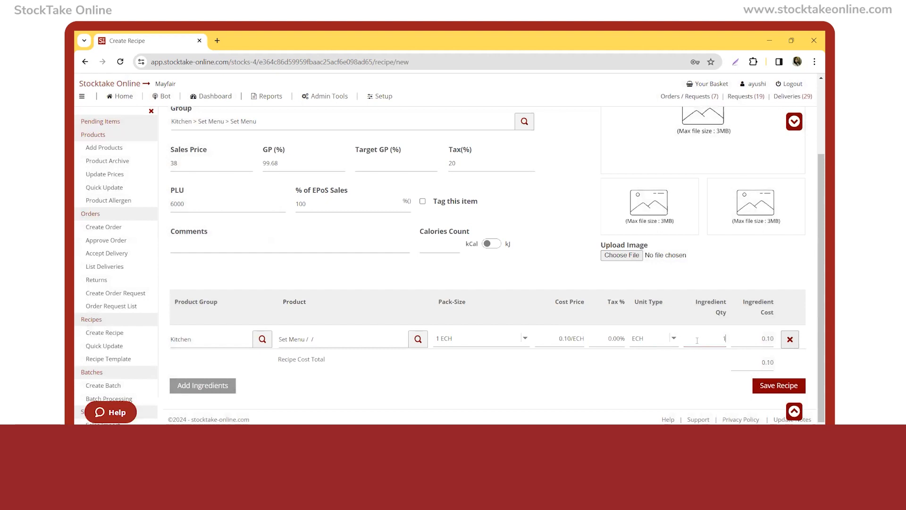
# Re-enter 38 as the sales price of the Business Lunch recipe and save the recipe.
pyautogui.click(283, 163)
pyautogui.doubleClick(286, 163)
pyautogui.click(285, 275)
pyautogui.doubleClick(190, 163)
pyautogui.write('38')
pyautogui.click(298, 274)
pyautogui.click(779, 385)
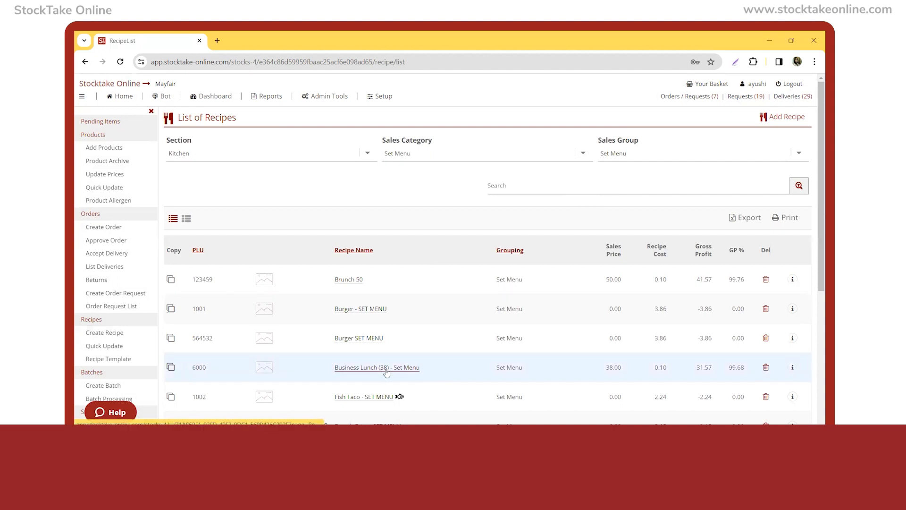
# Start a new recipe named Guacamole in the group Kitchen > Set Menu > Set Menu.
pyautogui.click(116, 335)
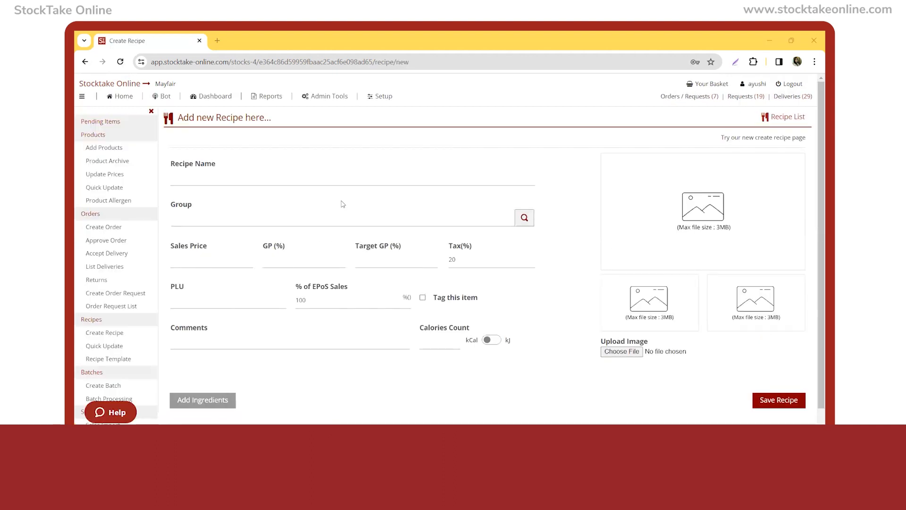
pyautogui.click(216, 177)
pyautogui.write('Guacamole')
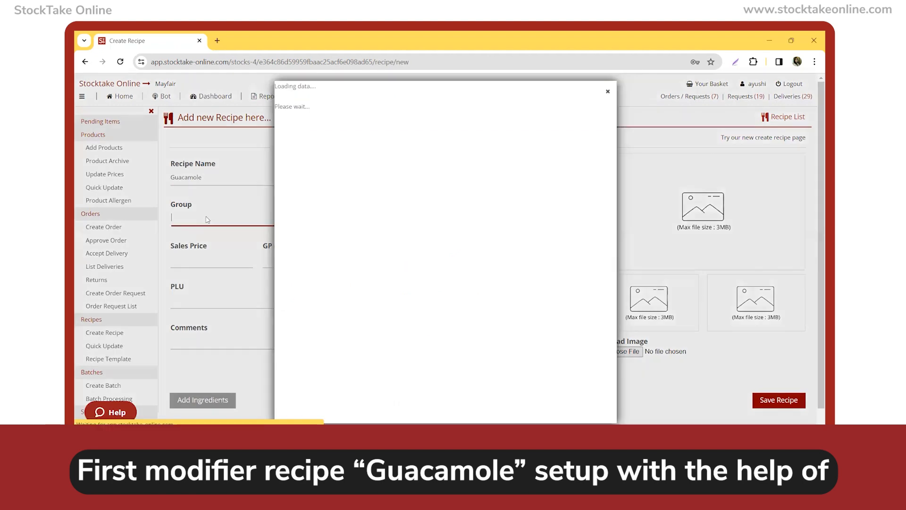
pyautogui.click(208, 219)
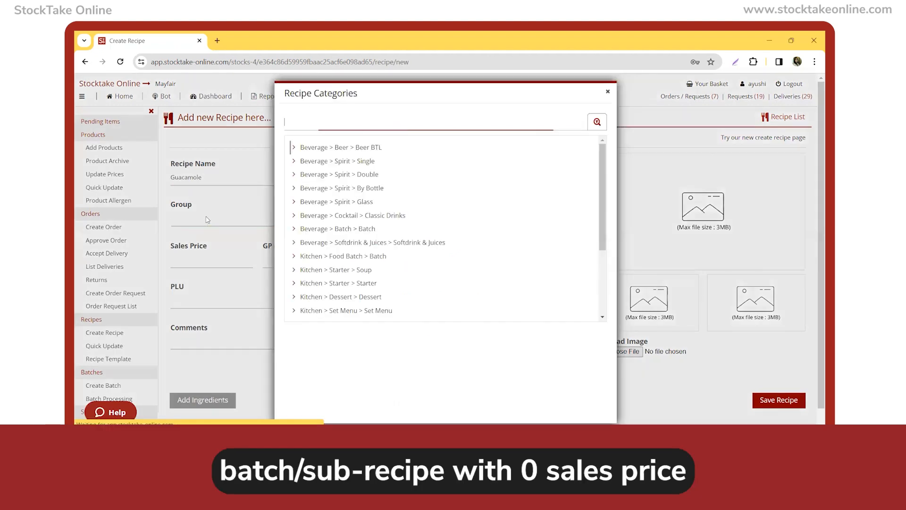
pyautogui.write('set')
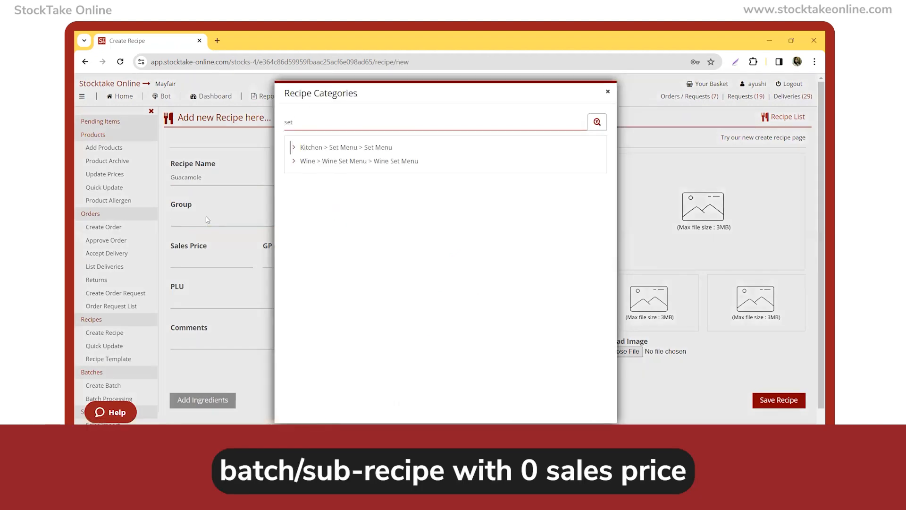
pyautogui.press('Return')
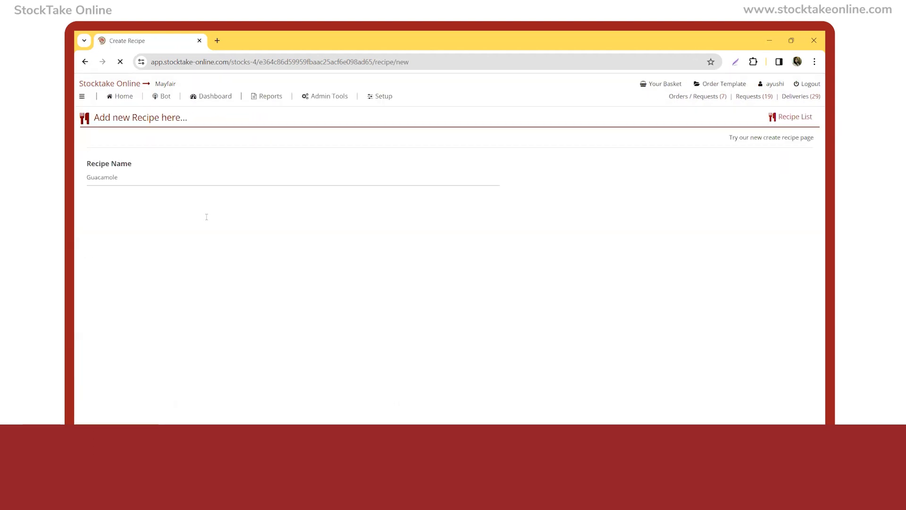
# Set the Guacamole recipe's sales price to 0 and its PLU to 6001.
pyautogui.click(206, 260)
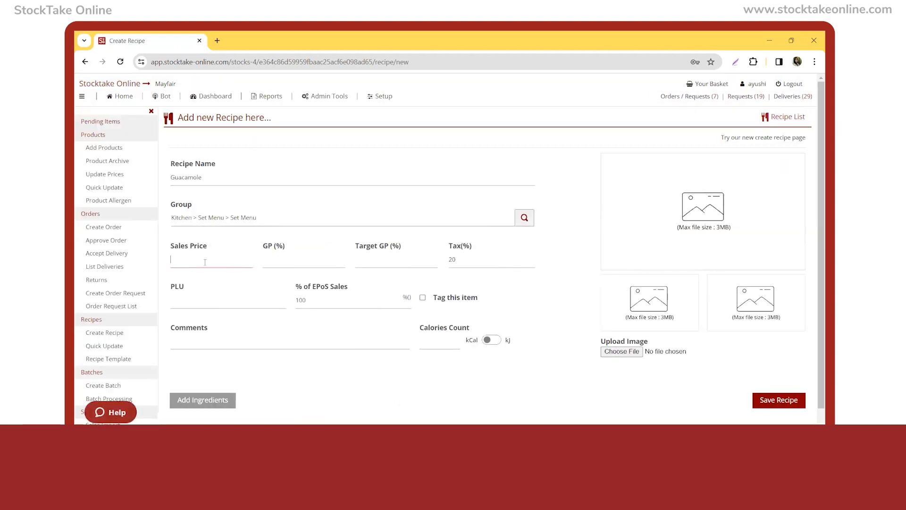
pyautogui.click(202, 302)
pyautogui.click(272, 371)
# Add the Guacamole product from the Kitchen group as an ingredient with a quantity of 1 POR.
pyautogui.scroll(-1, 271, 372)
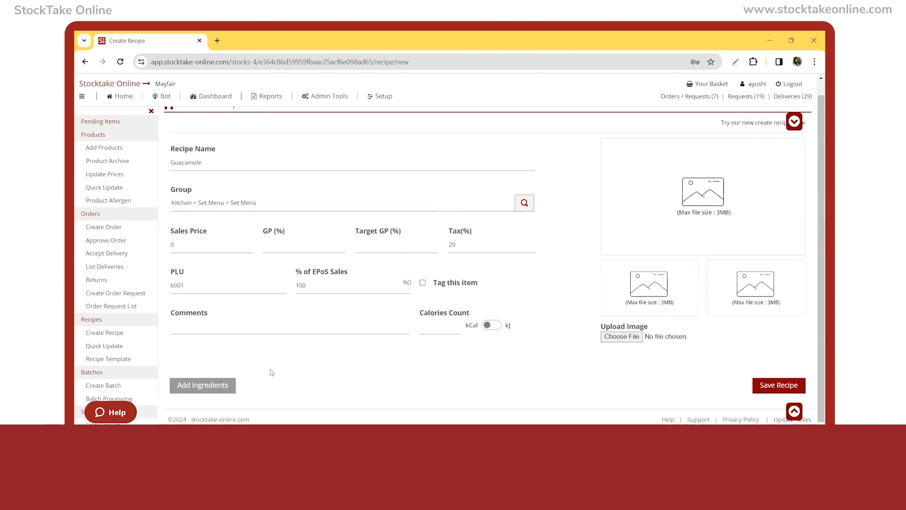
pyautogui.click(226, 388)
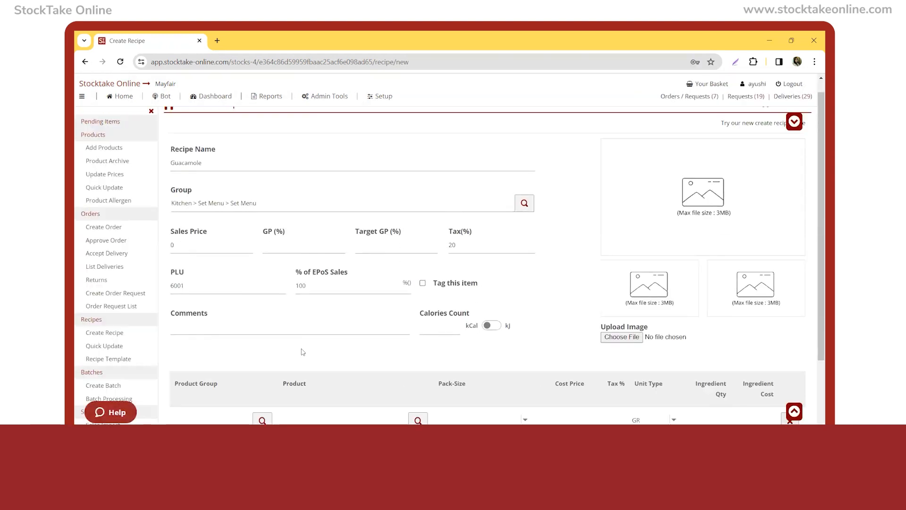
pyautogui.click(199, 390)
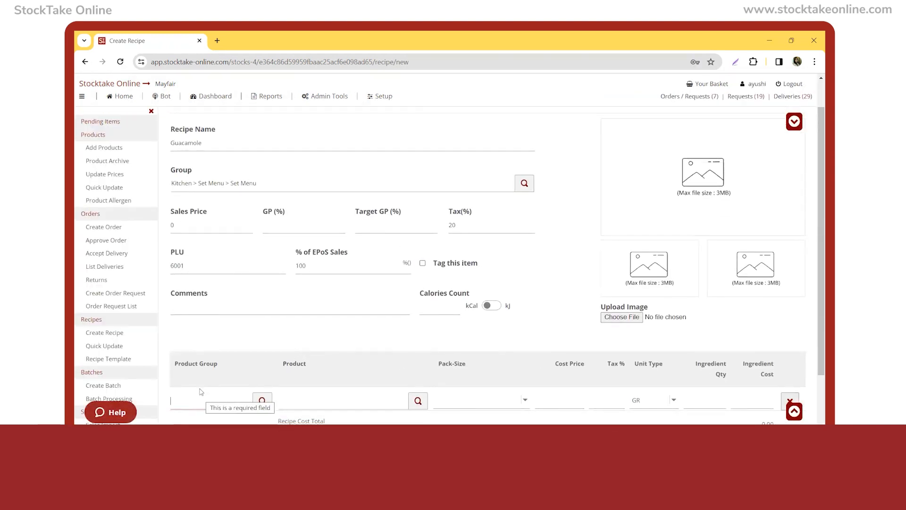
pyautogui.write('kit')
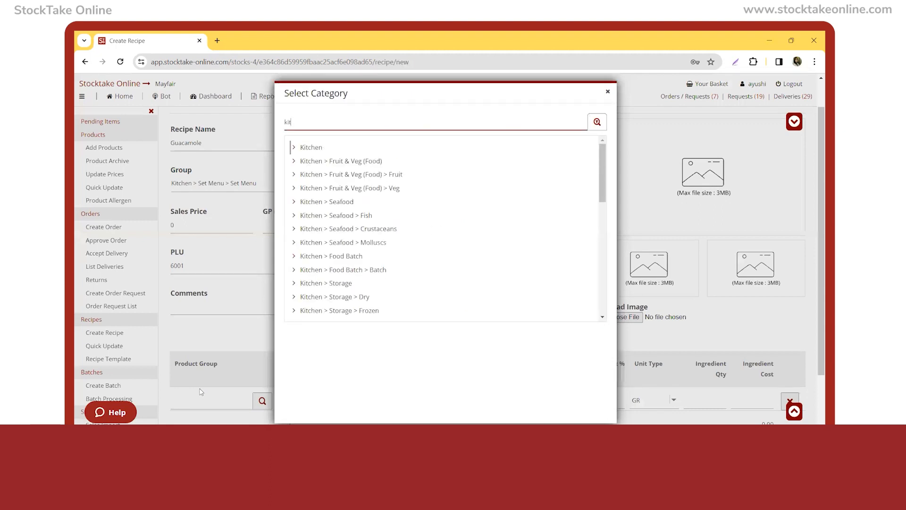
pyautogui.press('Return')
pyautogui.press('Tab')
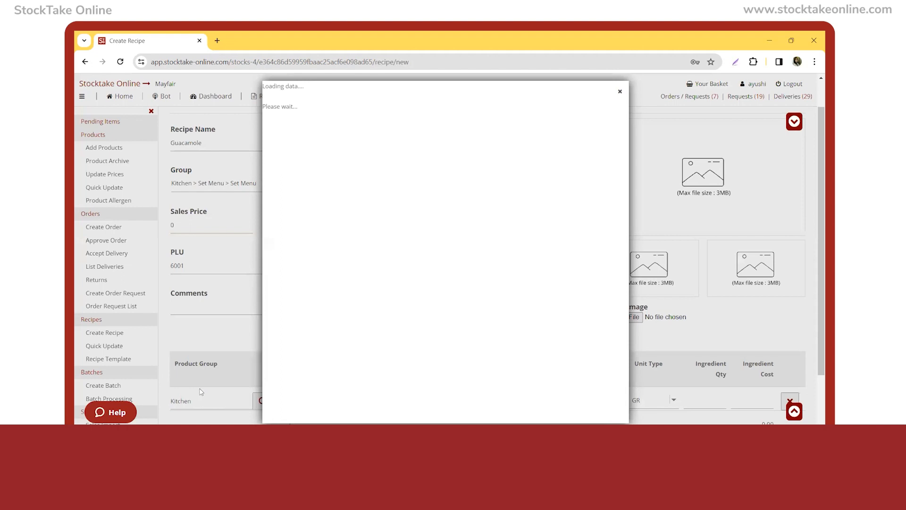
pyautogui.write('guac')
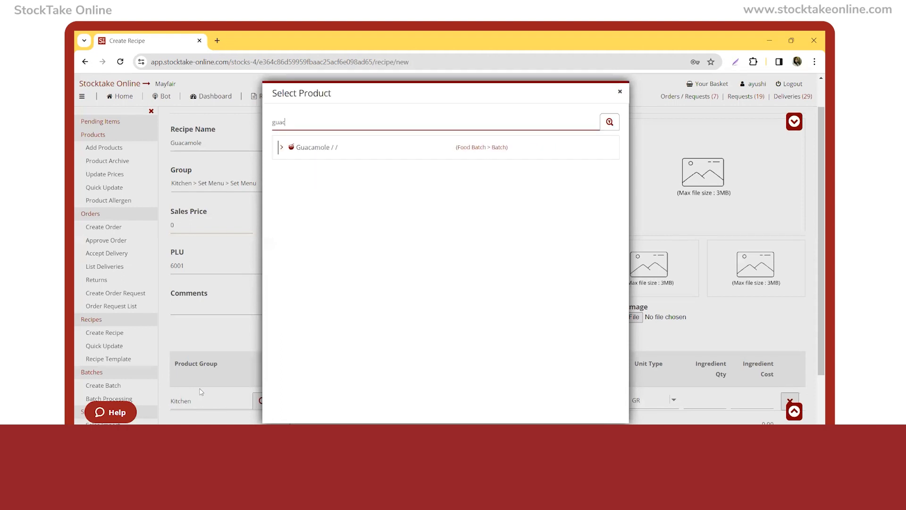
pyautogui.press('Return')
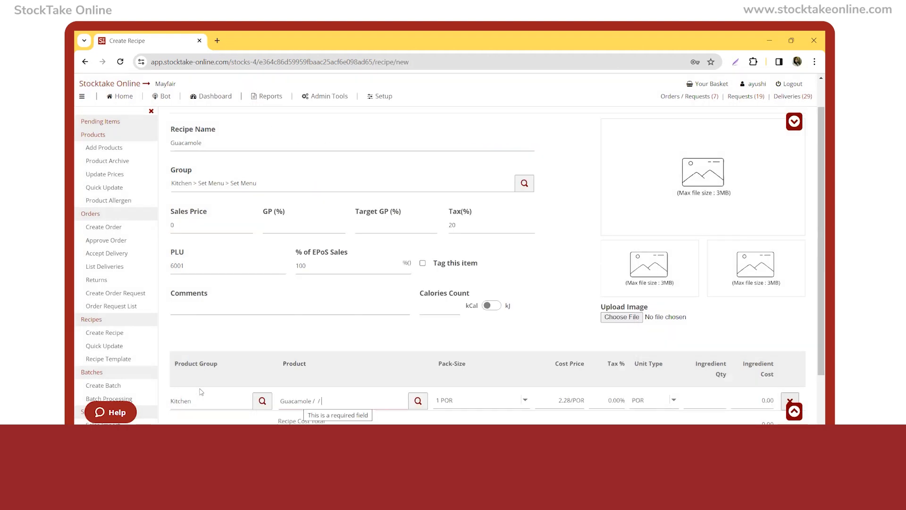
pyautogui.scroll(-2, 201, 391)
pyautogui.click(708, 337)
pyautogui.write('1')
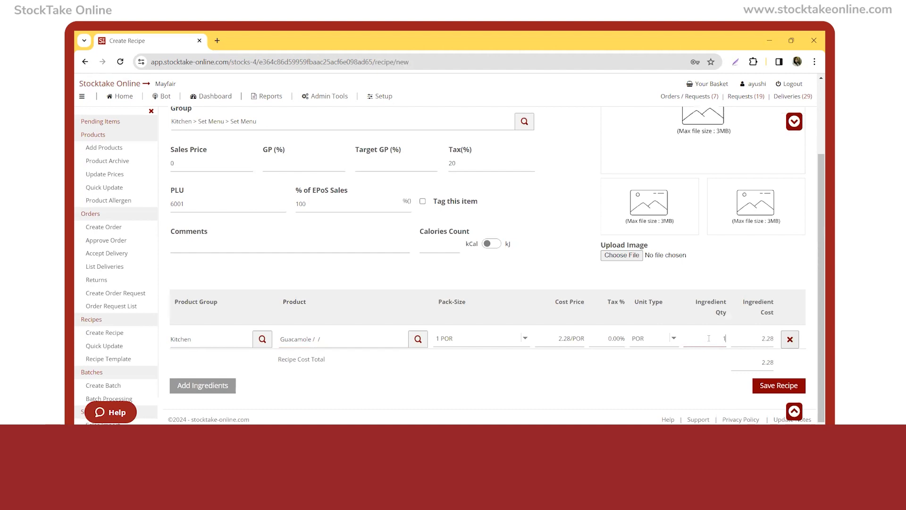
# Save the recipe and search the recipe list for Guacamole.
pyautogui.click(716, 374)
pyautogui.click(778, 392)
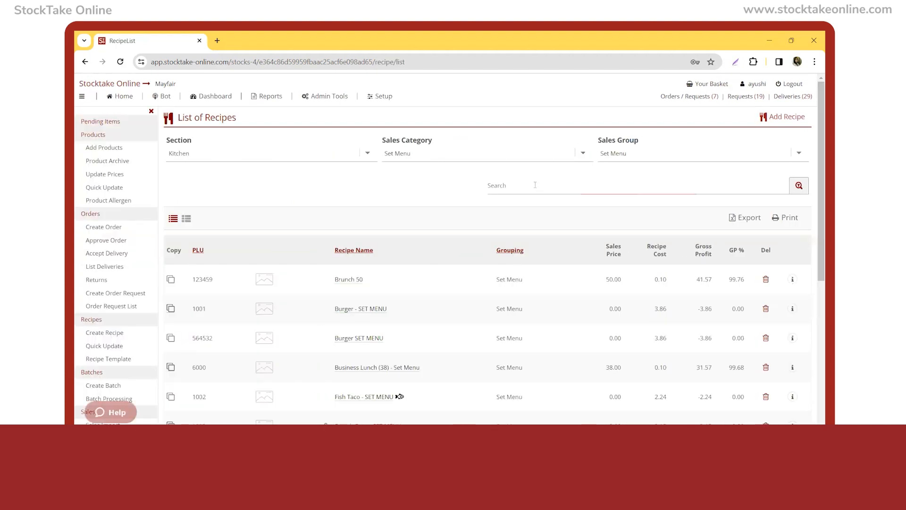
pyautogui.write('Guacamole')
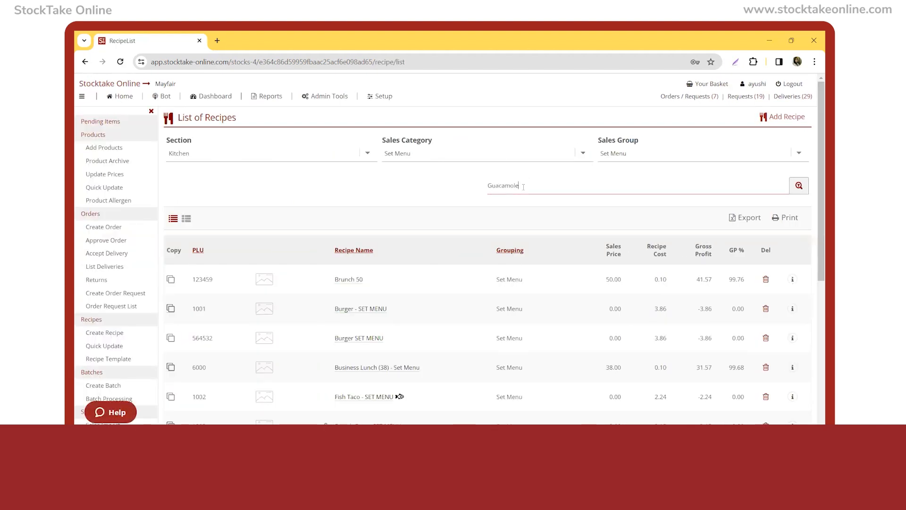
pyautogui.press('Return')
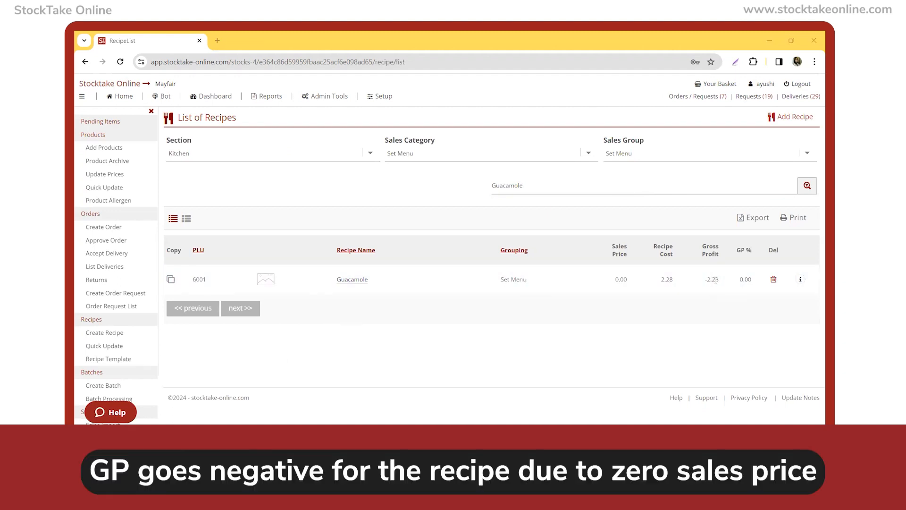
# Start a new recipe named Lomo Saltado in the group Kitchen > Set Menu > Set Menu.
pyautogui.click(105, 333)
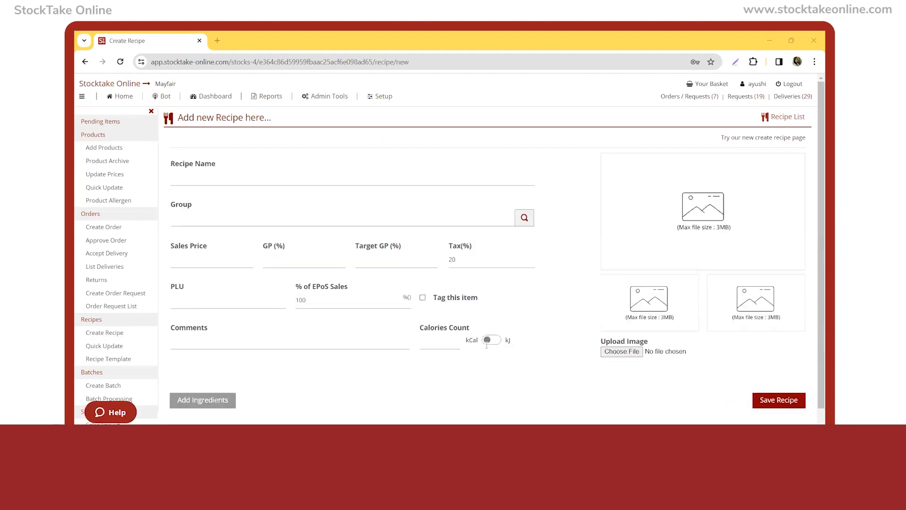
pyautogui.click(213, 178)
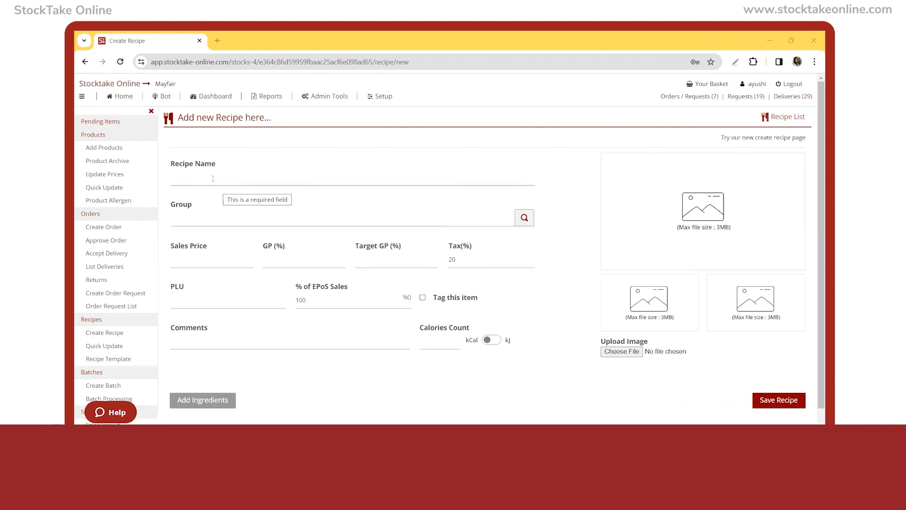
pyautogui.write('Lomo Saltado')
pyautogui.click(214, 222)
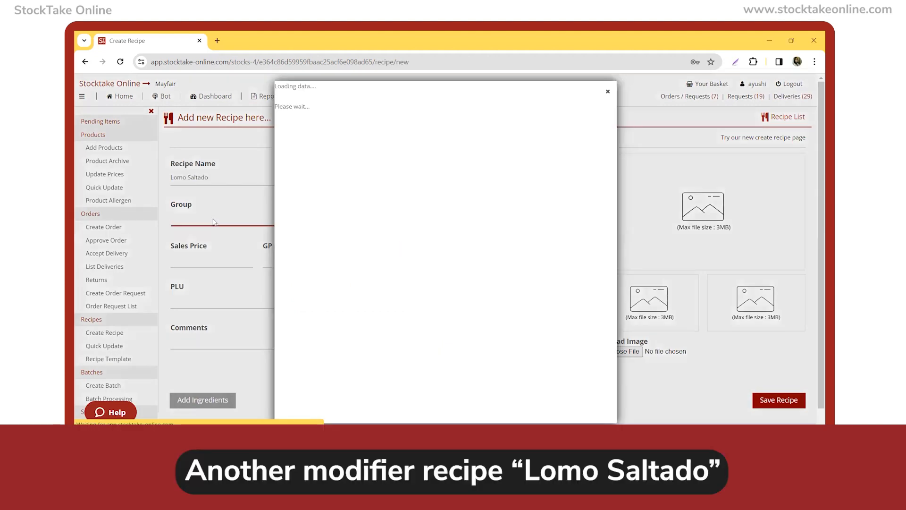
pyautogui.write('set')
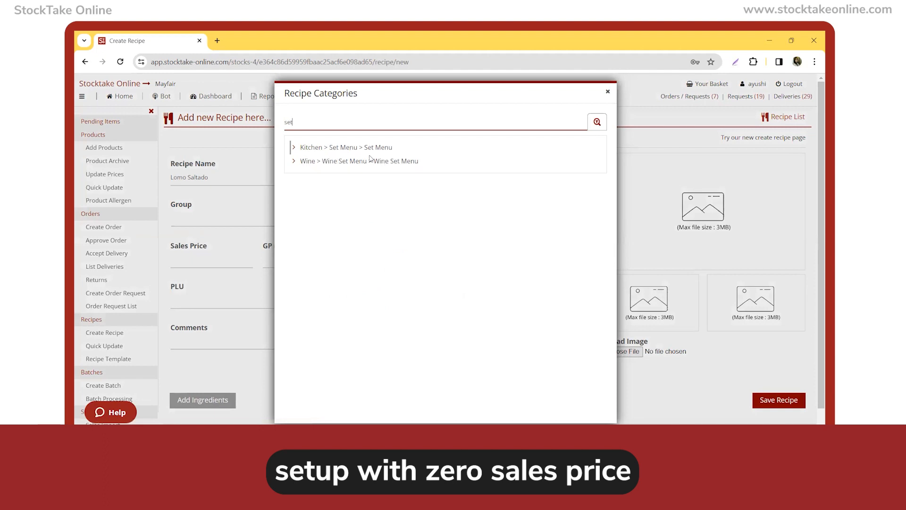
pyautogui.click(358, 148)
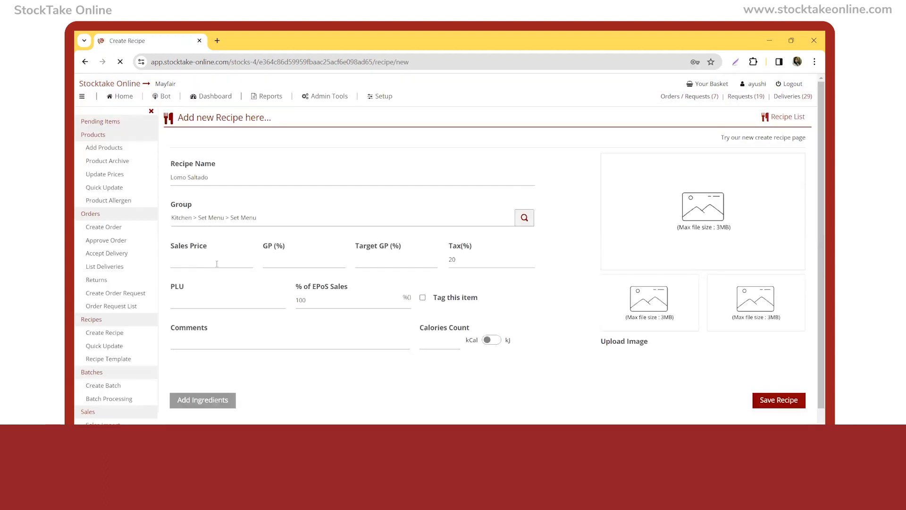
# Set the Lomo Saltado recipe's sales price to 0 and its PLU to 6002.
pyautogui.write('0')
pyautogui.click(197, 301)
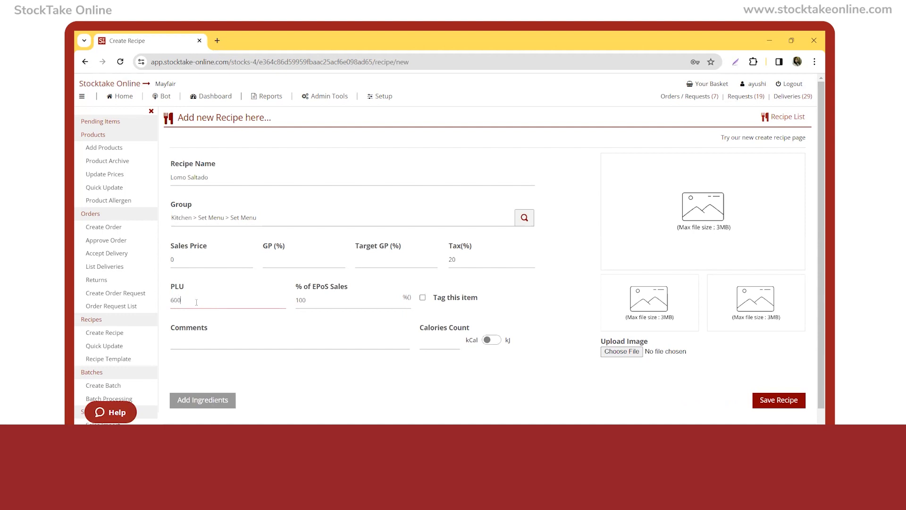
pyautogui.scroll(-1, 296, 373)
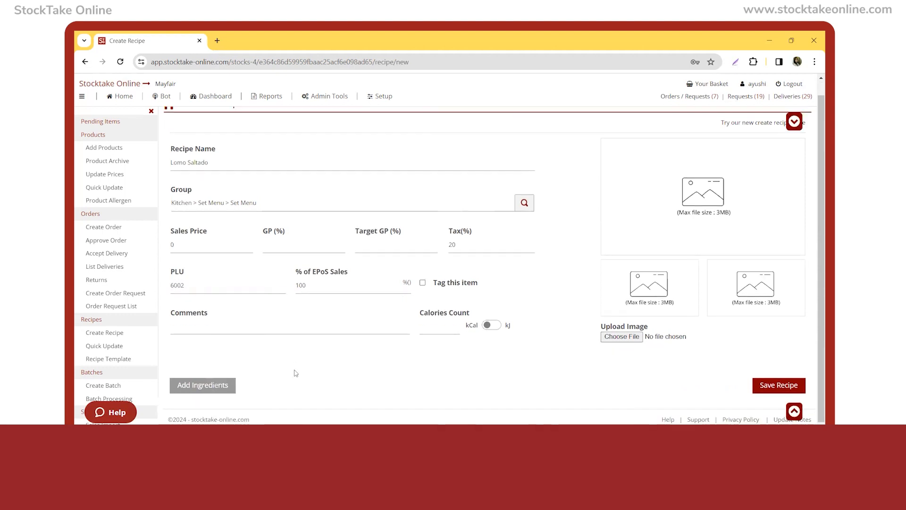
# Add Wagyu Tenderloin from Kitchen > Meat > Beef as the first ingredient with a quantity of 200 GR.
pyautogui.click(218, 385)
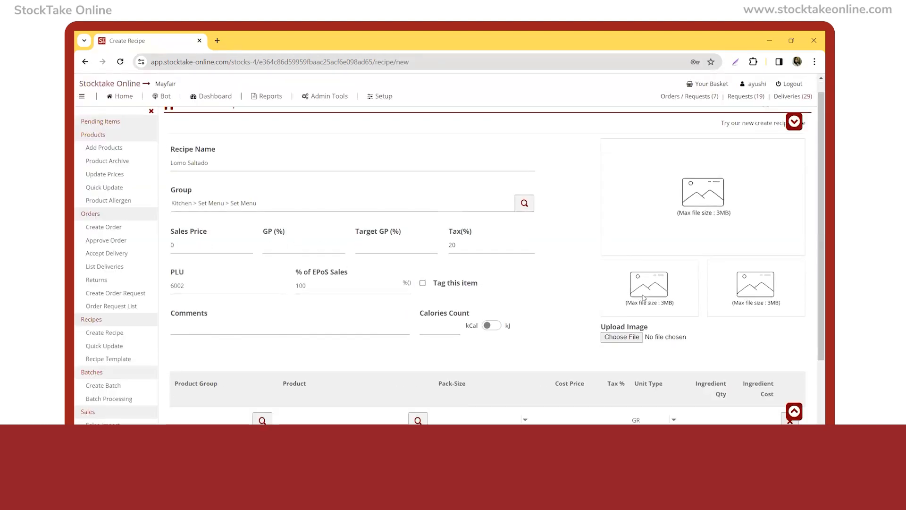
pyautogui.scroll(-2, 642, 298)
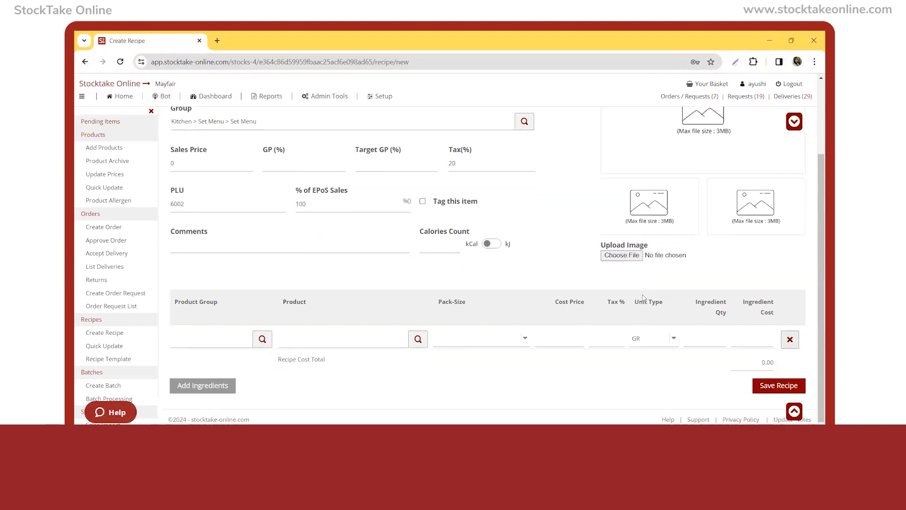
pyautogui.click(231, 340)
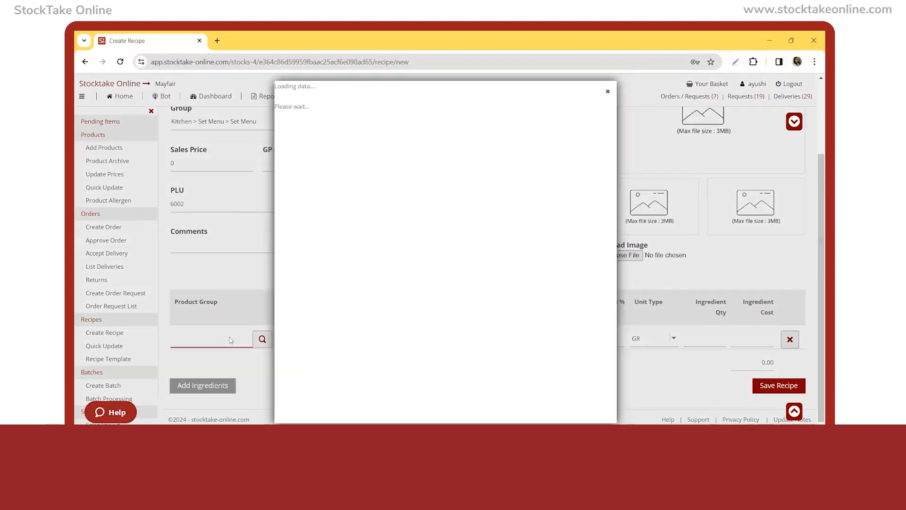
pyautogui.write('beef')
pyautogui.press('Return')
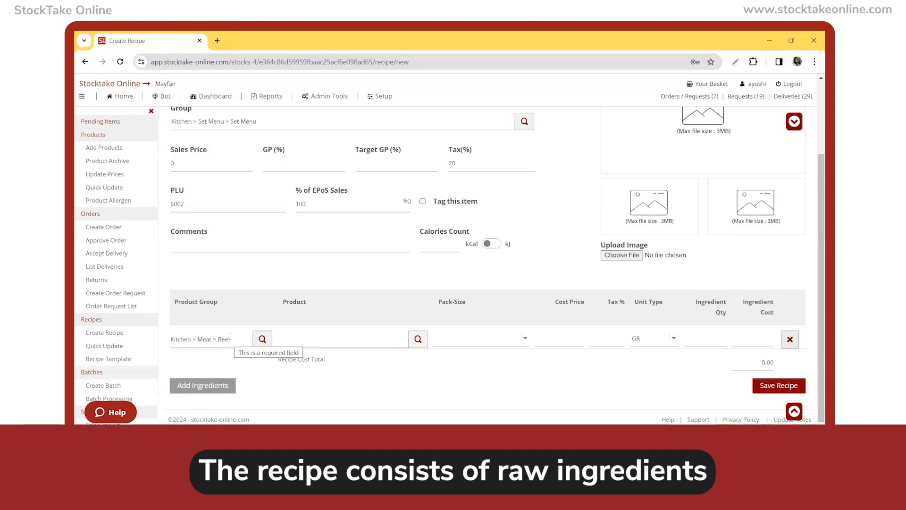
pyautogui.click(307, 345)
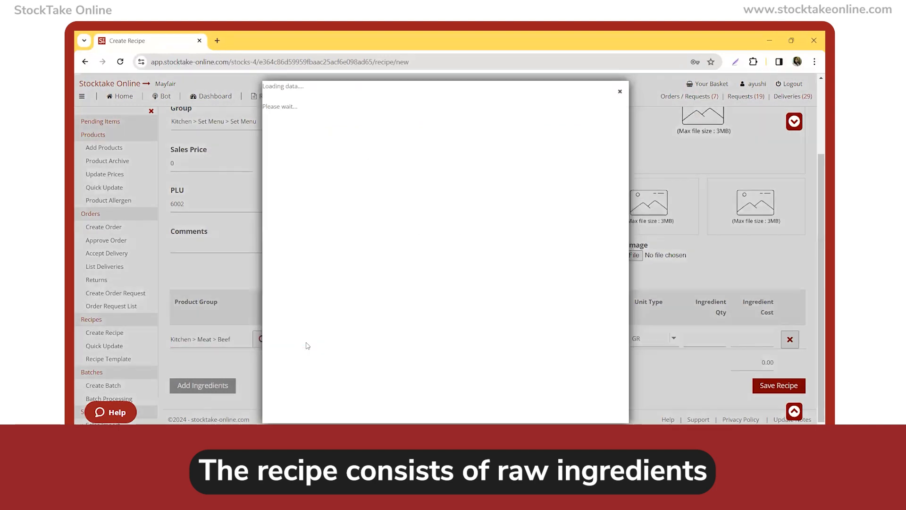
pyautogui.write('ten')
pyautogui.press('Return')
pyautogui.click(692, 339)
pyautogui.write('200')
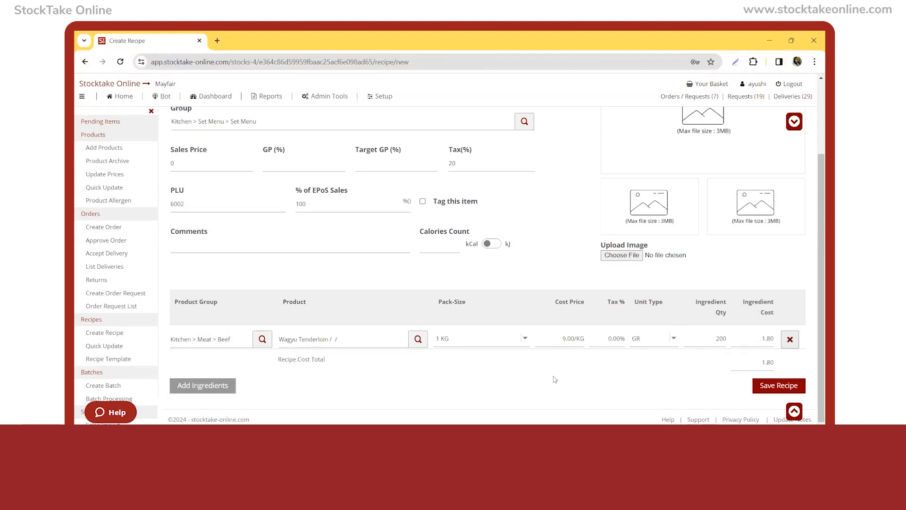
# Add Onion Red from the Kitchen group as a second ingredient with a quantity of 30 GR.
pyautogui.click(228, 387)
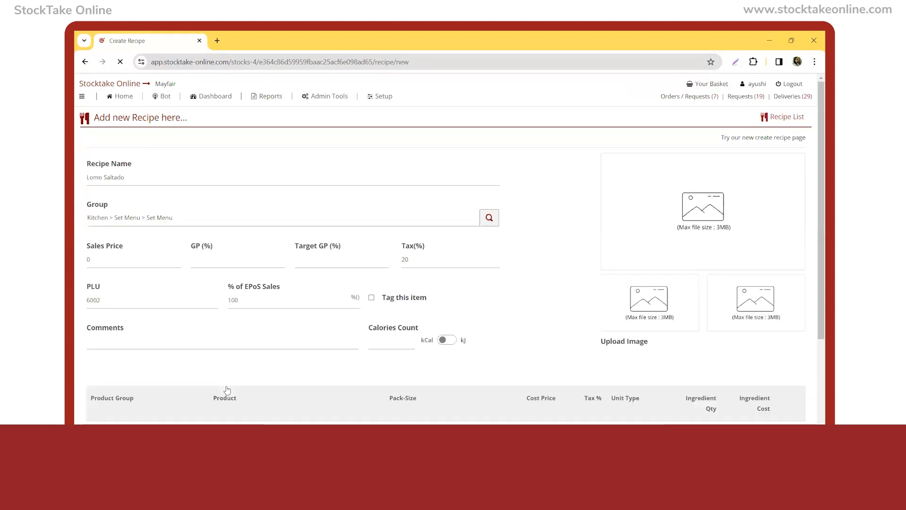
pyautogui.click(222, 361)
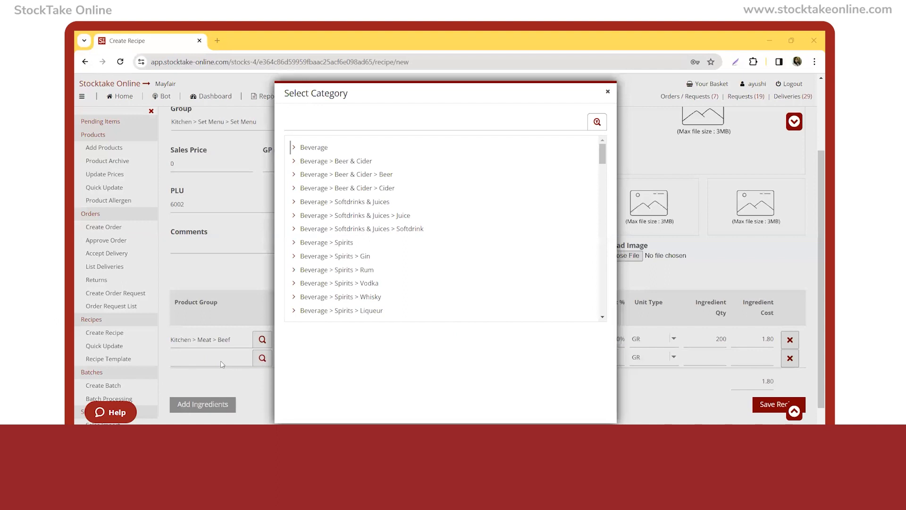
pyautogui.write('kit')
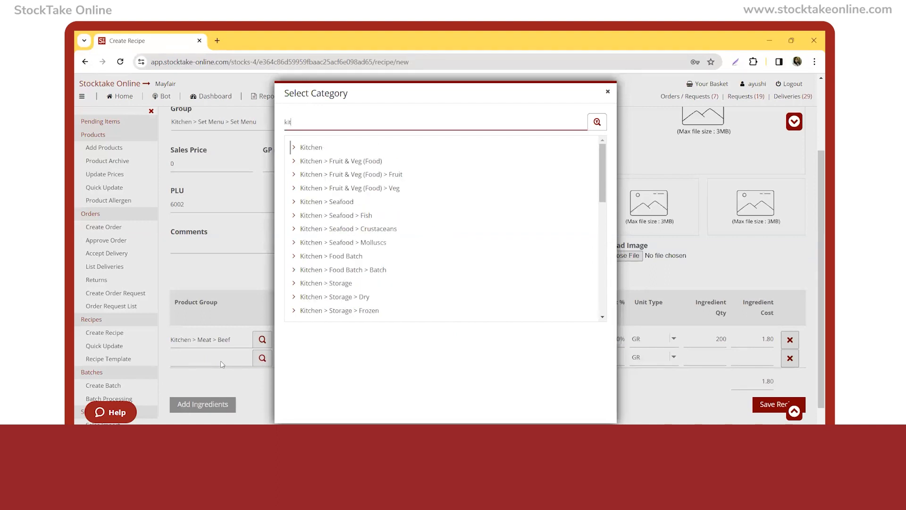
pyautogui.press('Return')
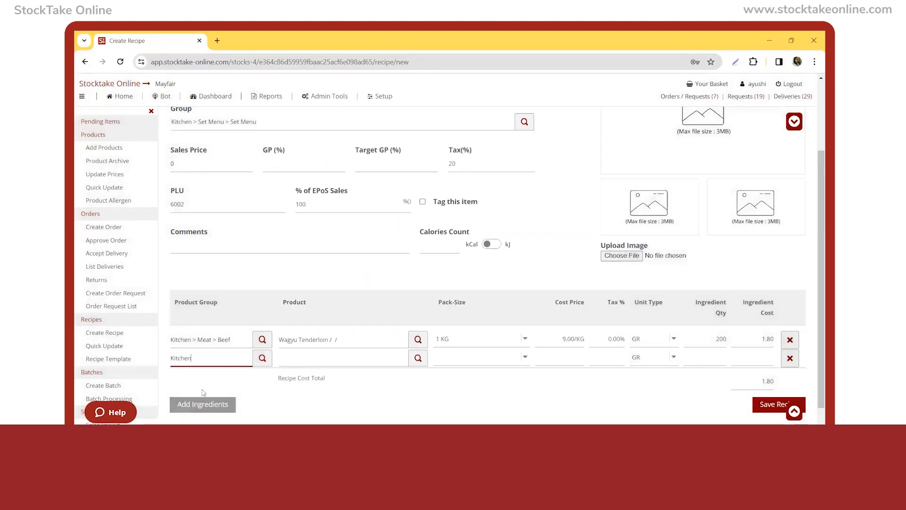
pyautogui.click(401, 361)
pyautogui.click(401, 364)
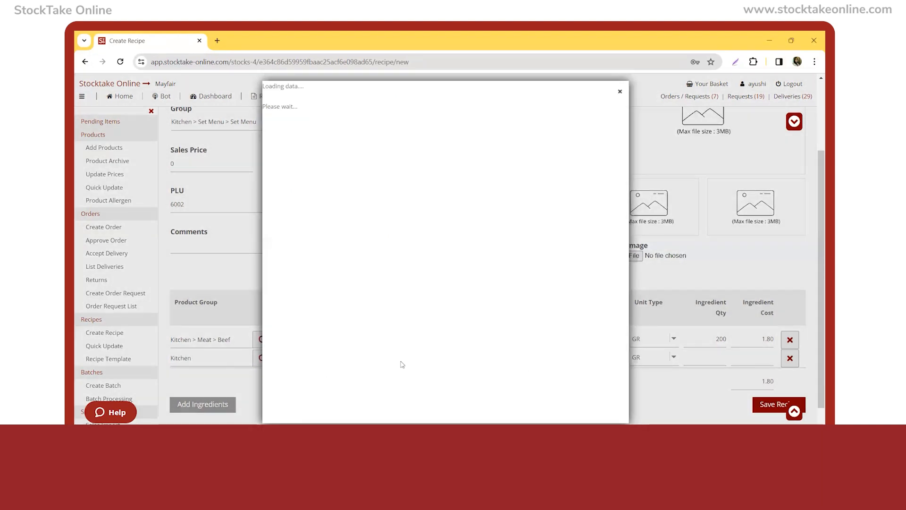
pyautogui.write('onio')
pyautogui.press('Return')
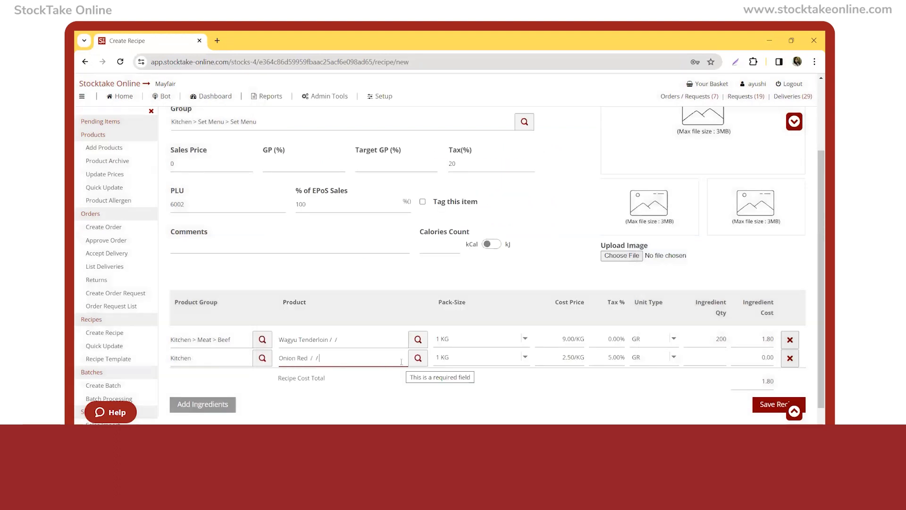
pyautogui.click(708, 355)
pyautogui.write('30')
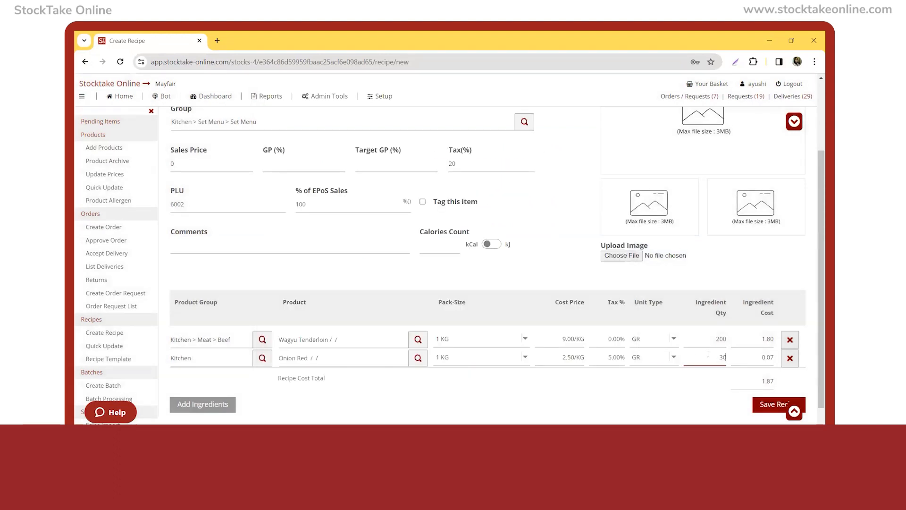
# Add Tomato from the Kitchen group as a third ingredient with a quantity of 20 GR.
pyautogui.click(233, 397)
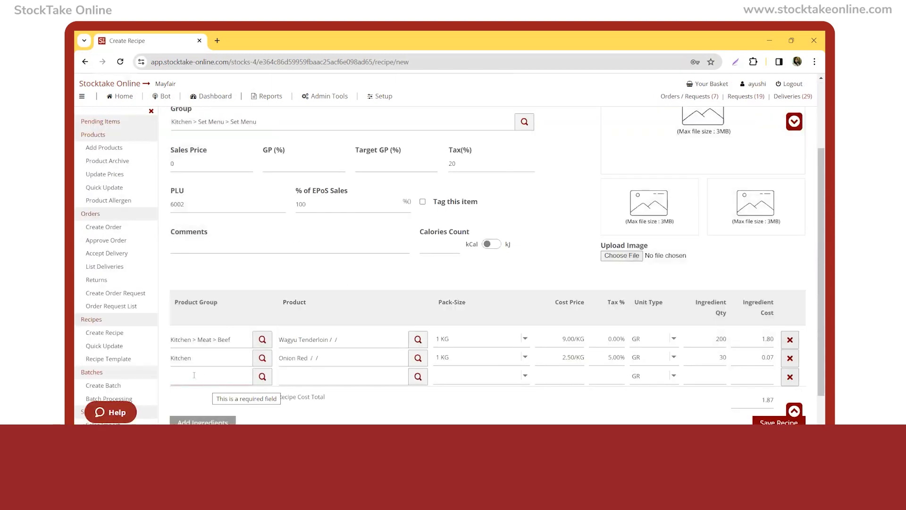
pyautogui.click(194, 375)
pyautogui.write('kit')
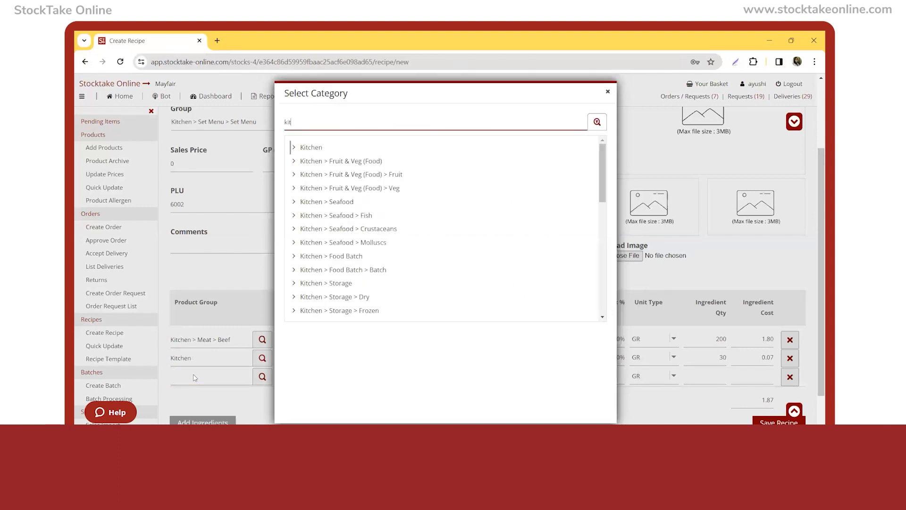
pyautogui.press('Return')
pyautogui.click(305, 377)
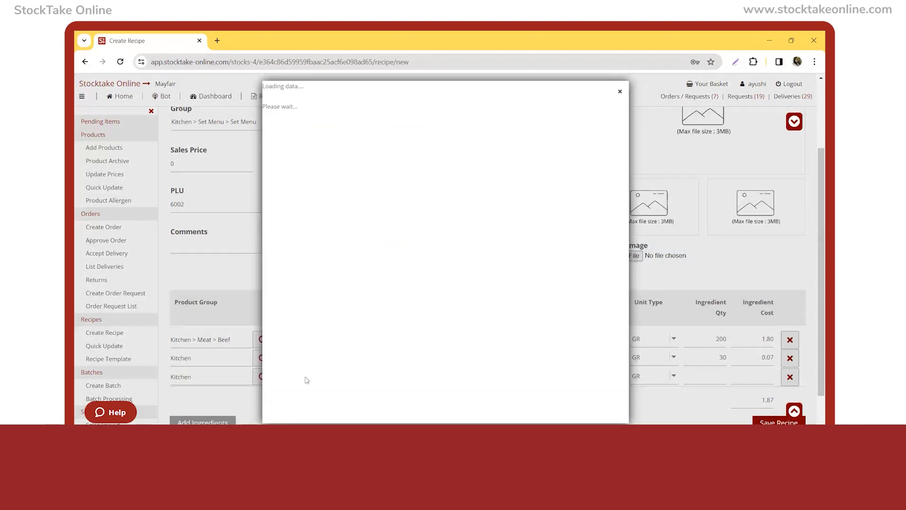
pyautogui.write('tom')
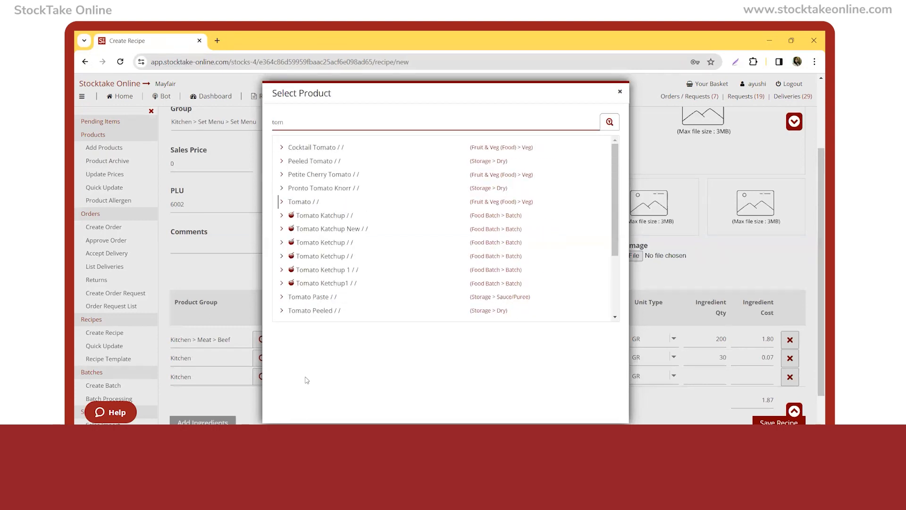
pyautogui.press('Return')
pyautogui.click(699, 372)
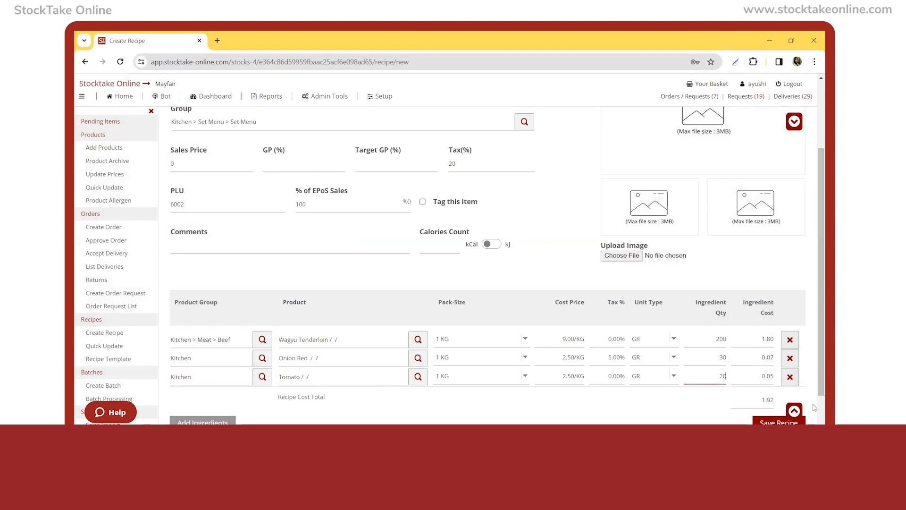
# Add Salt from the Kitchen group as a fourth ingredient with a quantity of 10 GR.
pyautogui.scroll(-1, 814, 410)
pyautogui.click(207, 386)
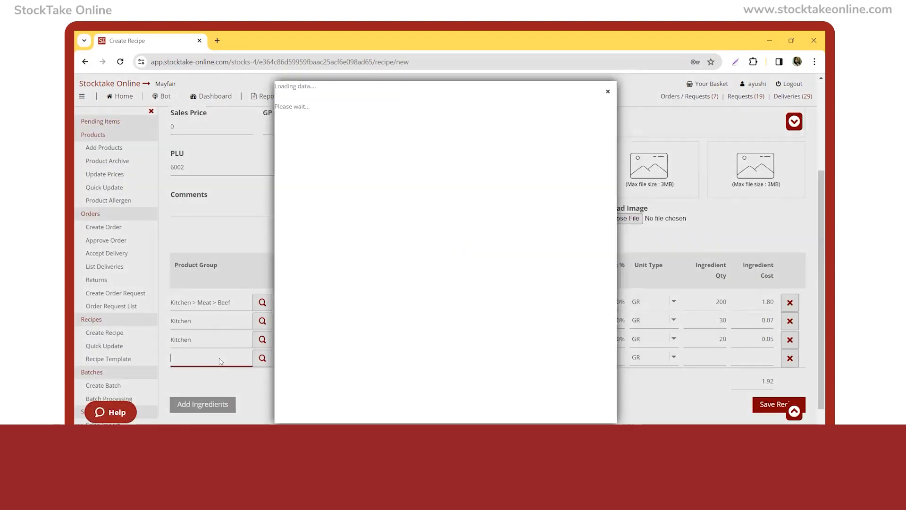
pyautogui.click(219, 359)
pyautogui.write('kit')
pyautogui.press('Return')
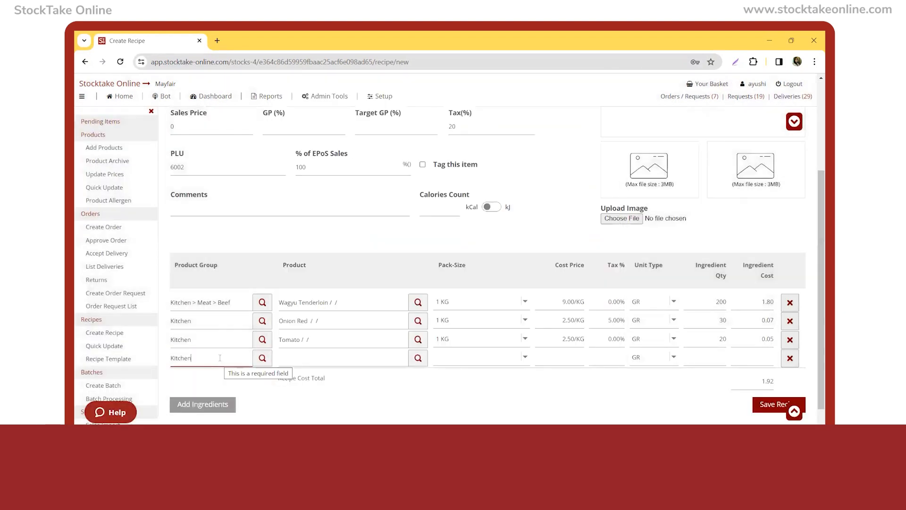
pyautogui.click(312, 358)
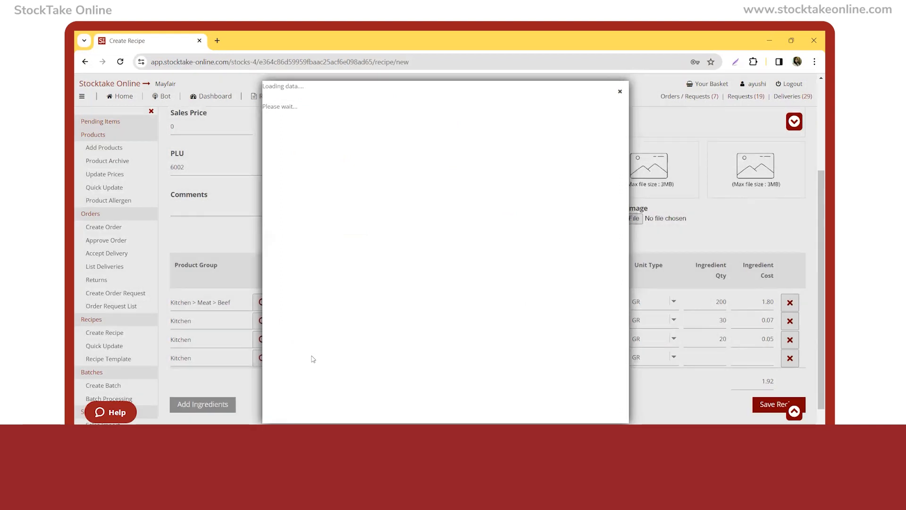
pyautogui.write('salt')
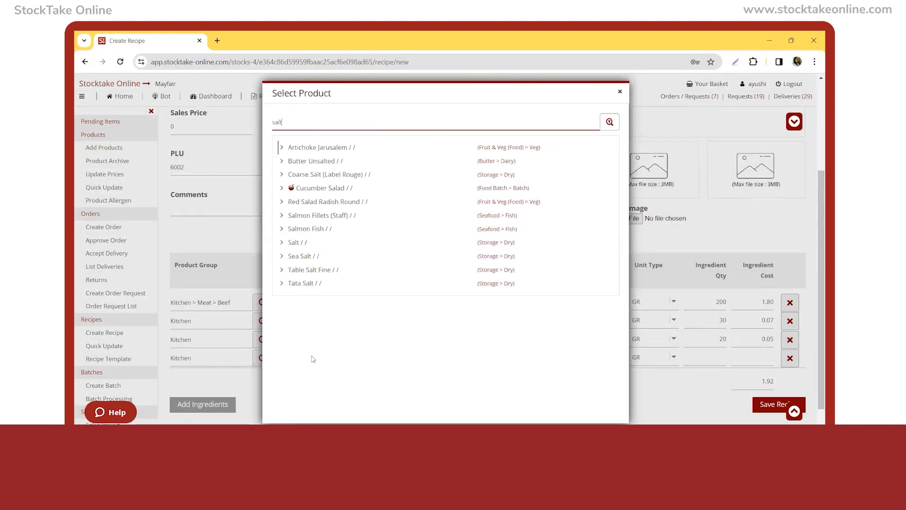
pyautogui.press('Return')
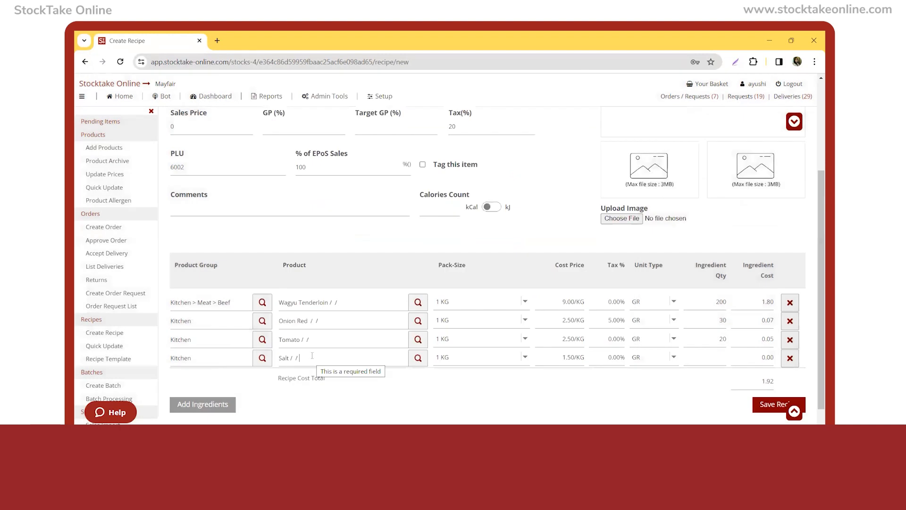
pyautogui.click(716, 355)
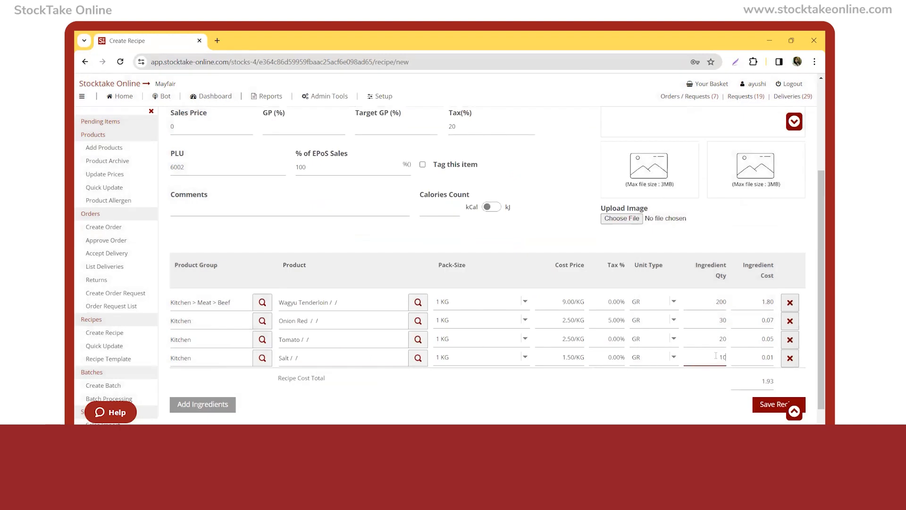
# Add Balsamic Vinegar from the Kitchen group as a fifth ingredient with a quantity of 10 ML, and save the recipe.
pyautogui.press('Return')
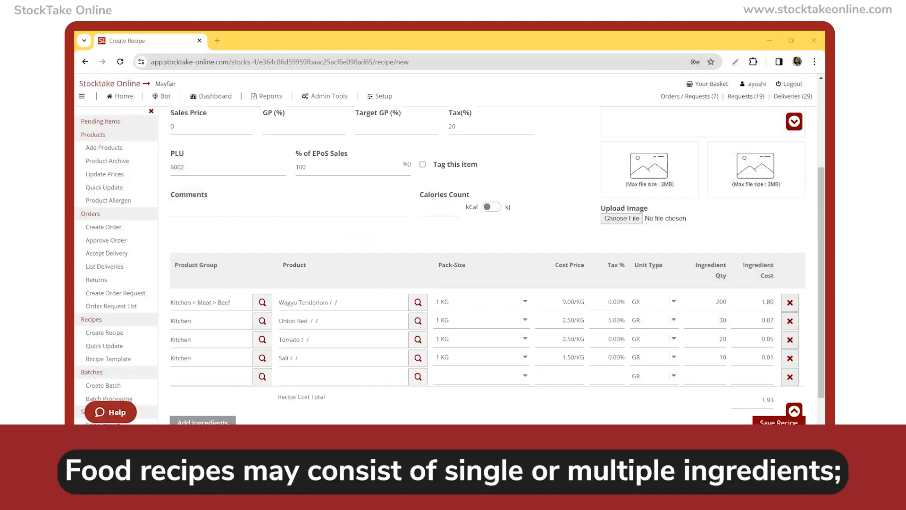
pyautogui.scroll(-1, 813, 228)
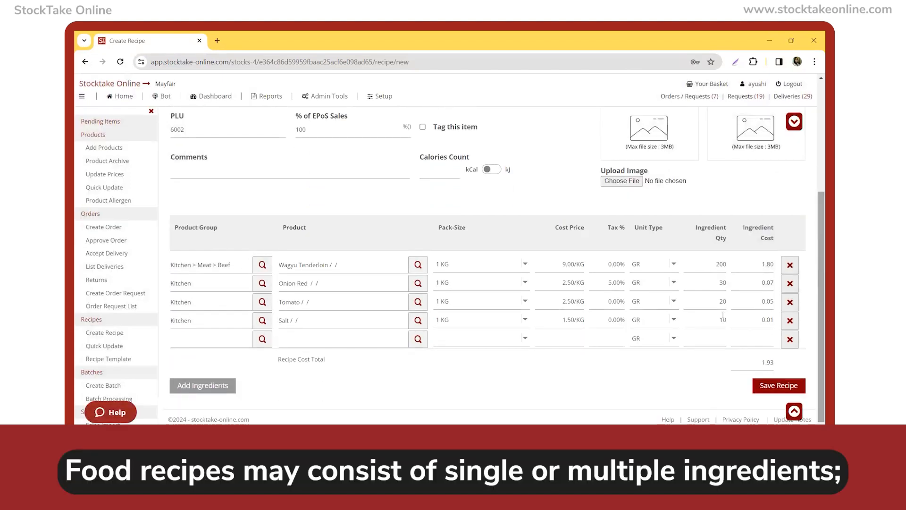
pyautogui.click(179, 339)
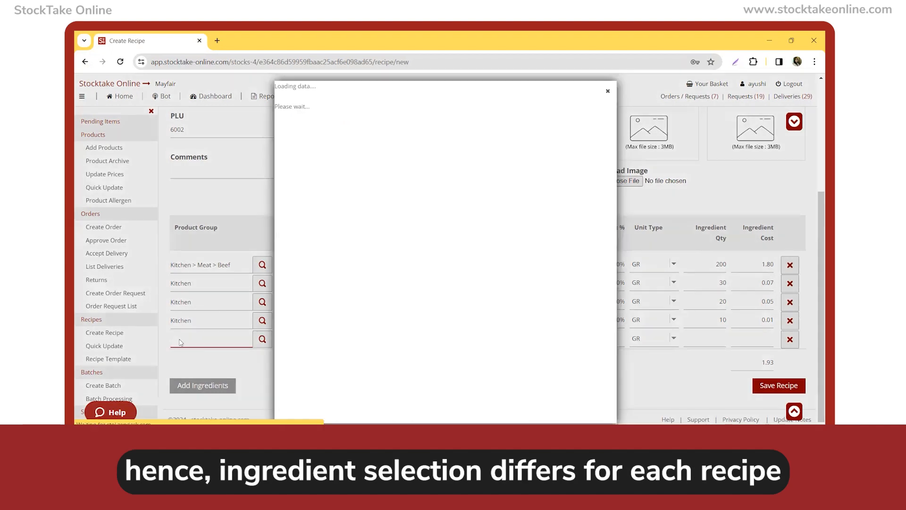
pyautogui.write('k')
pyautogui.press('Return')
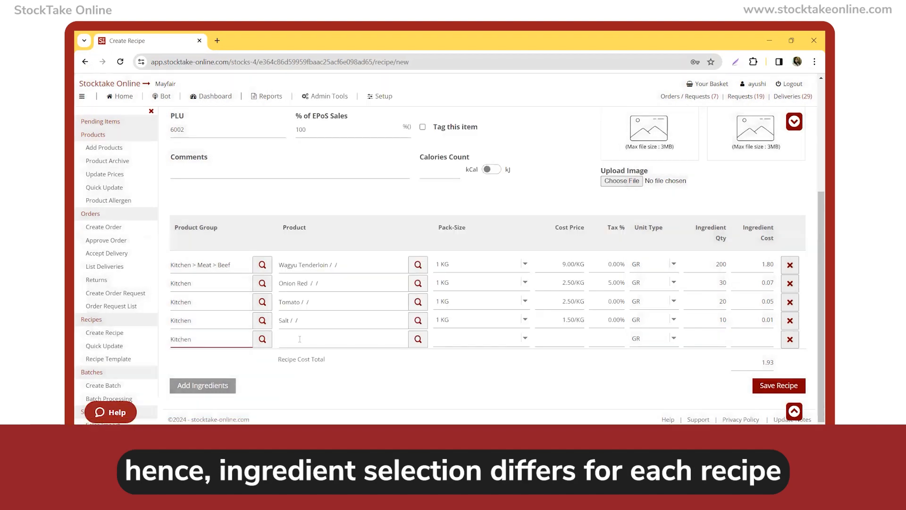
pyautogui.click(299, 339)
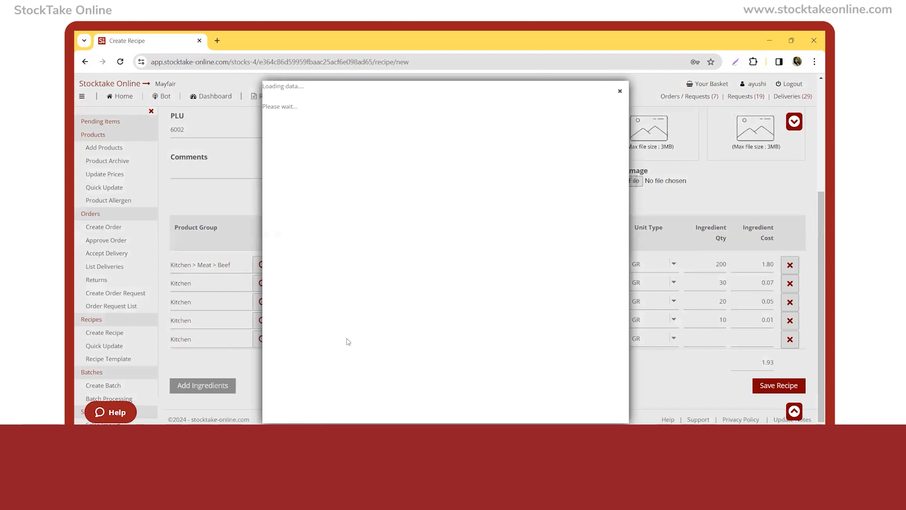
pyautogui.write('vin')
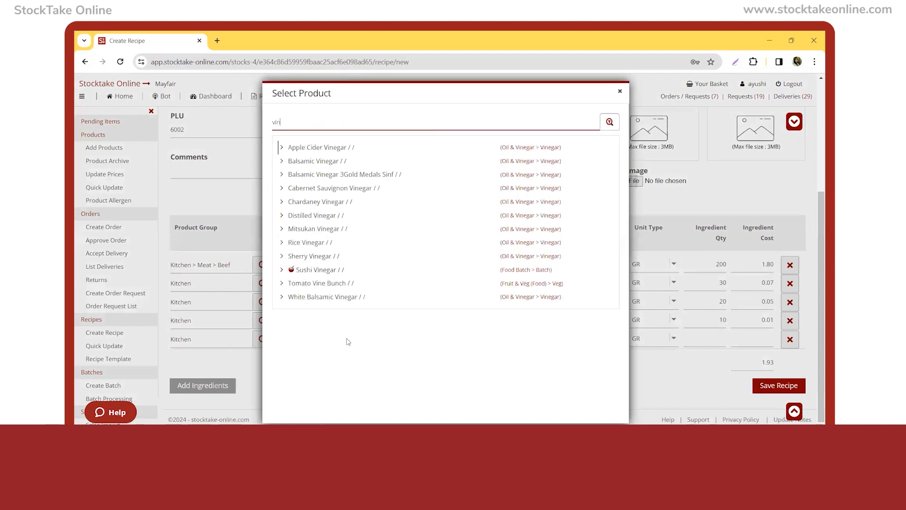
pyautogui.press('Return')
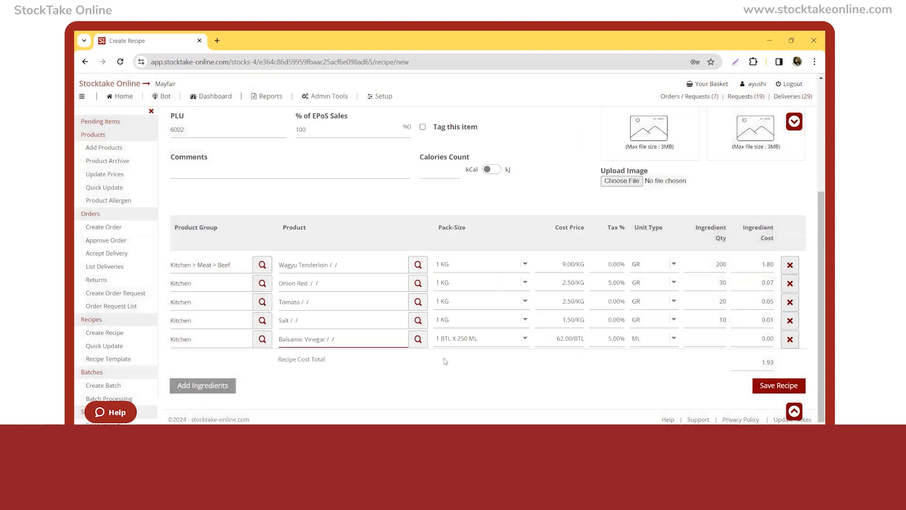
pyautogui.click(704, 337)
pyautogui.write('10')
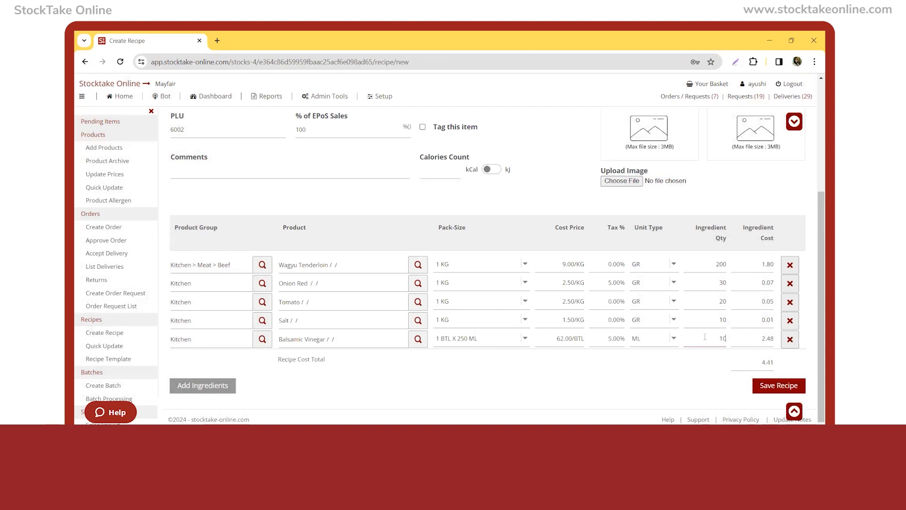
pyautogui.moveTo(820, 382)
pyautogui.mouseDown()
pyautogui.moveTo(814, 267)
pyautogui.moveTo(815, 391)
pyautogui.mouseUp()
pyautogui.click(778, 386)
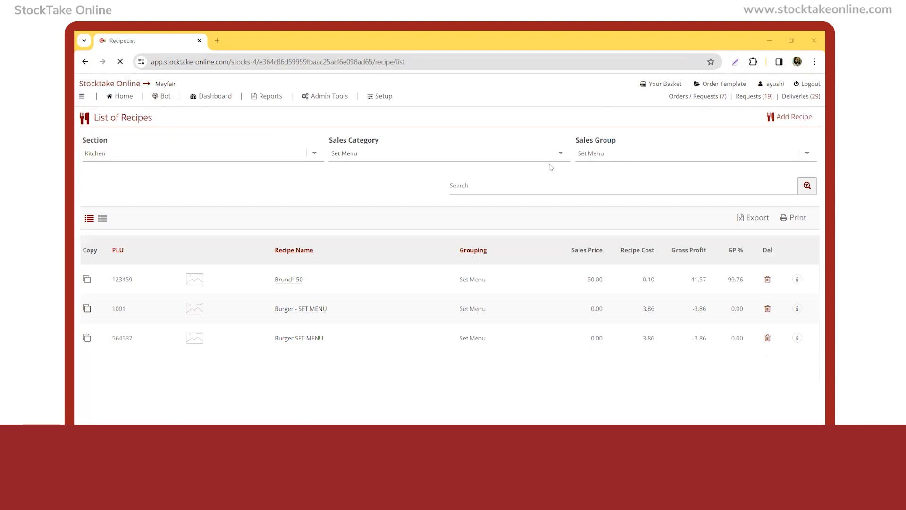
# Search the set menu recipe list for 600 and check the PLUs of the Business Lunch, Guacamole and Lomo Saltado recipes.
pyautogui.click(488, 187)
pyautogui.write('600')
pyautogui.press('Return')
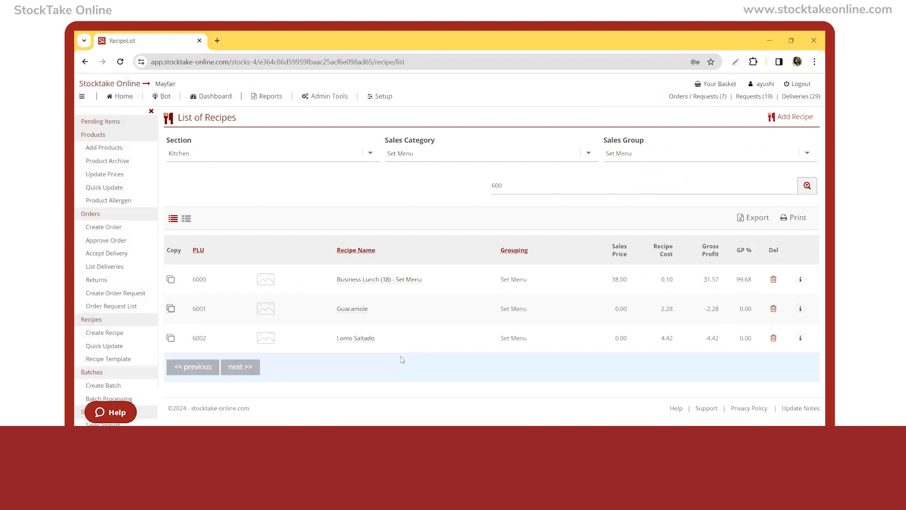
pyautogui.doubleClick(193, 281)
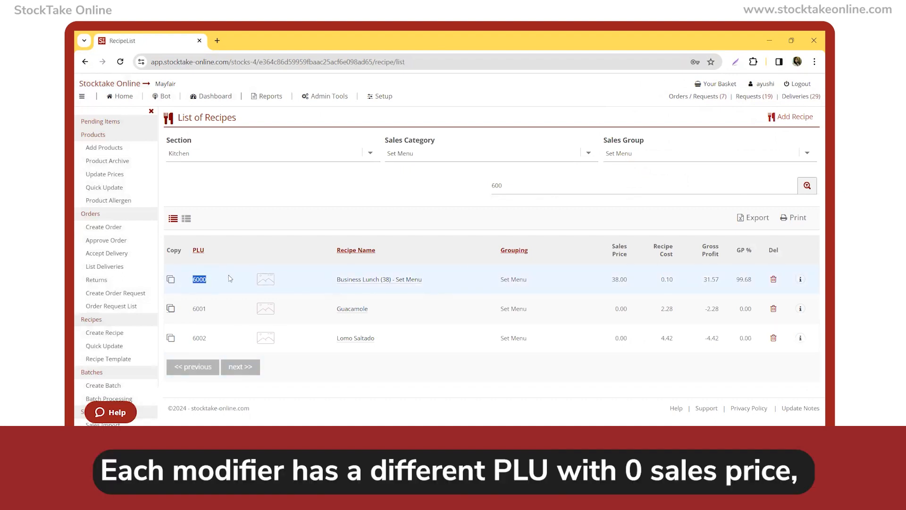
pyautogui.doubleClick(199, 308)
pyautogui.doubleClick(199, 338)
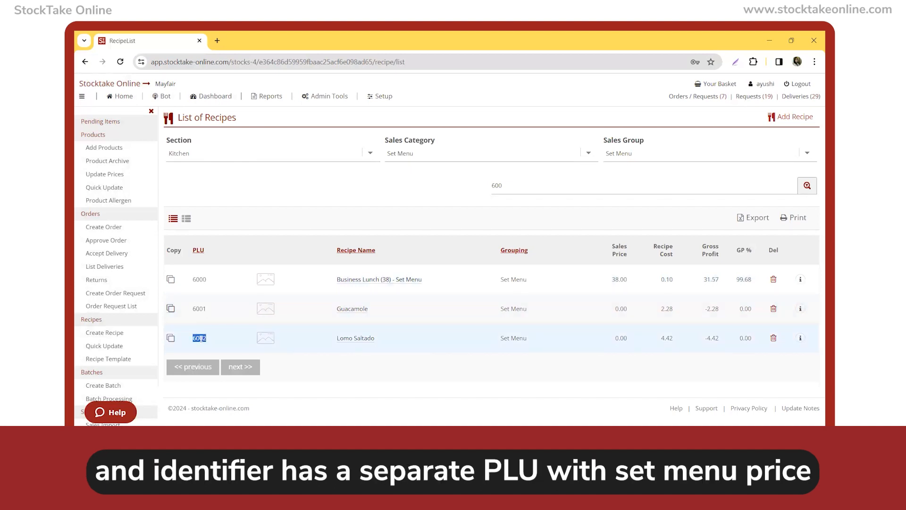
pyautogui.click(402, 372)
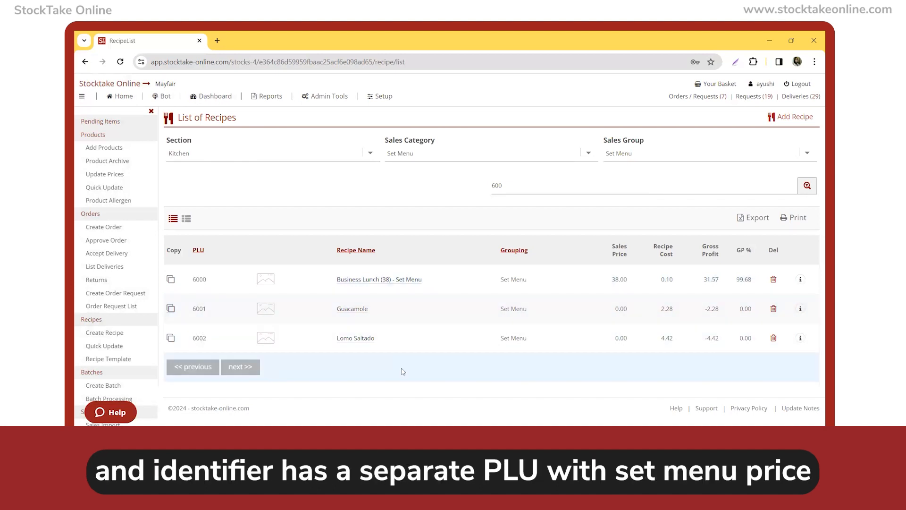